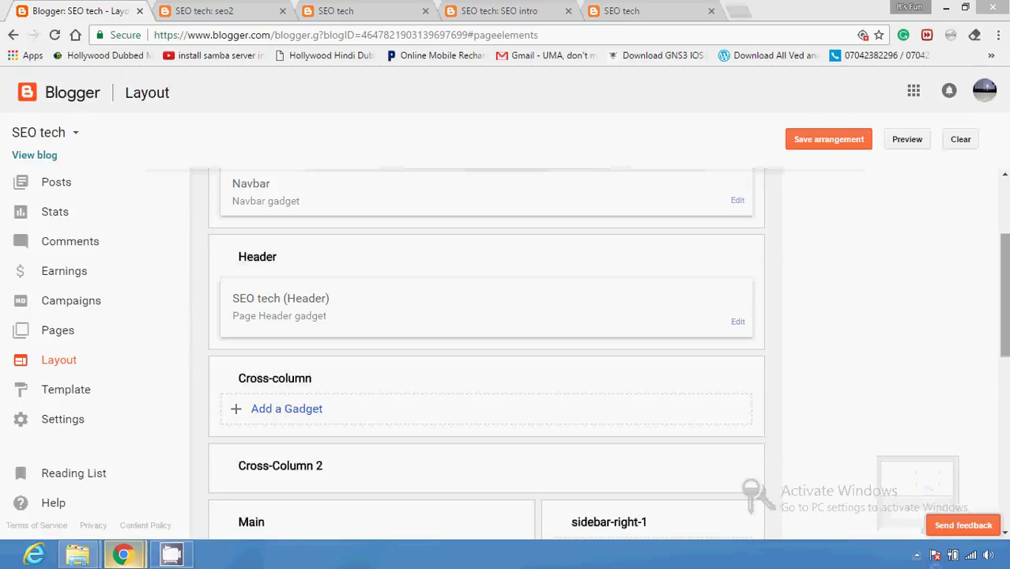
# Scroll the Layout page and open Add a Gadget for the Cross-column section
pyautogui.scroll(1, 486, 356)
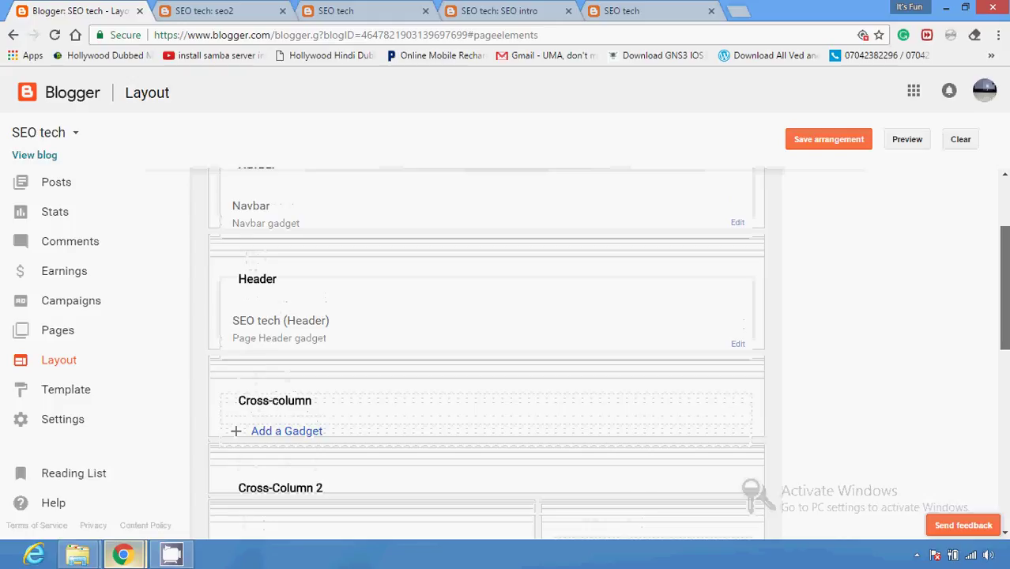
pyautogui.scroll(2, 486, 355)
pyautogui.scroll(-1, 486, 355)
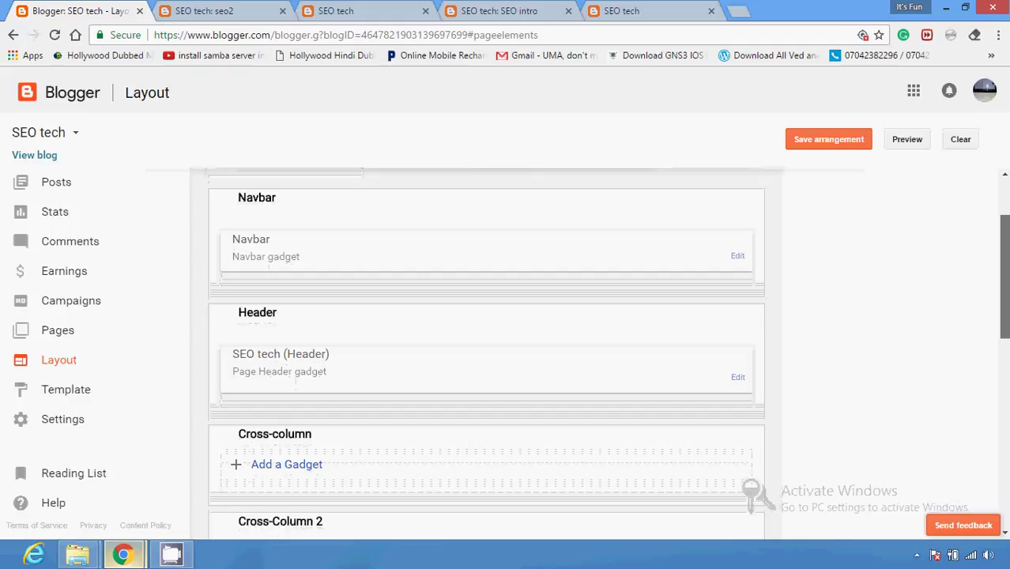
pyautogui.scroll(-3, 486, 355)
pyautogui.scroll(-1, 486, 356)
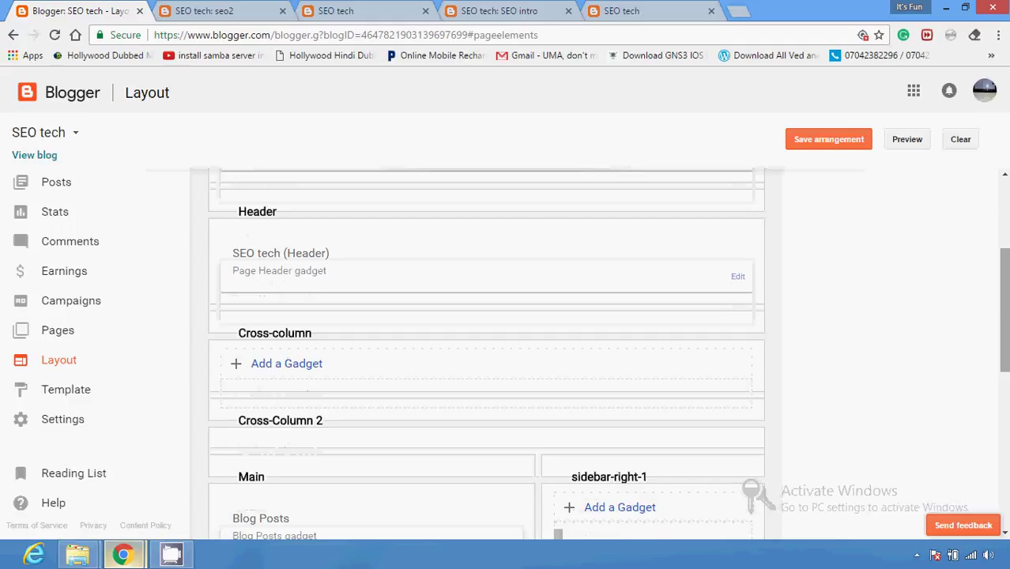
pyautogui.click(302, 363)
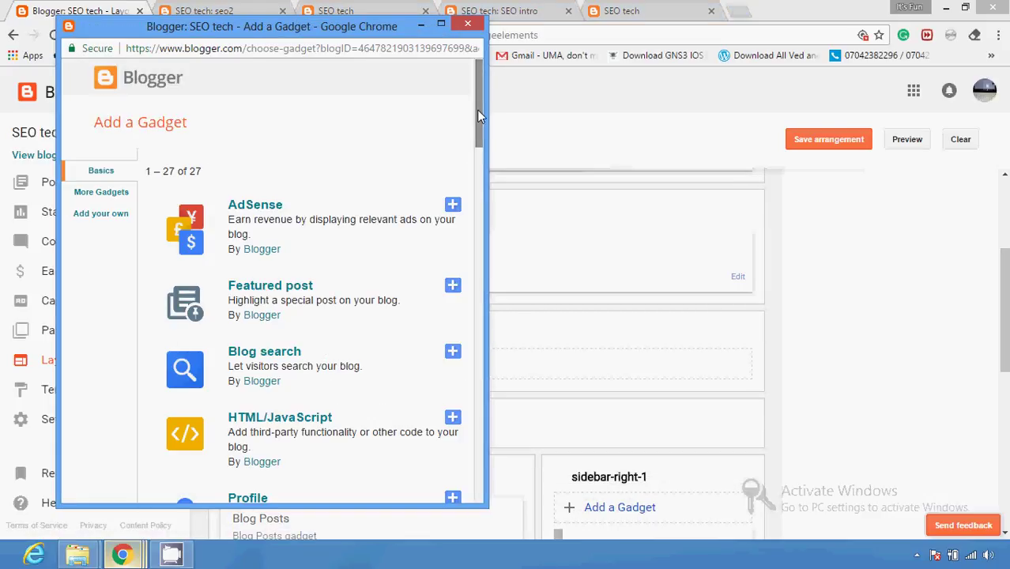
# Add the Wikipedia gadget from More Gadgets to the Cross-column and save it
pyautogui.moveTo(479, 116); pyautogui.dragTo(469, 366)
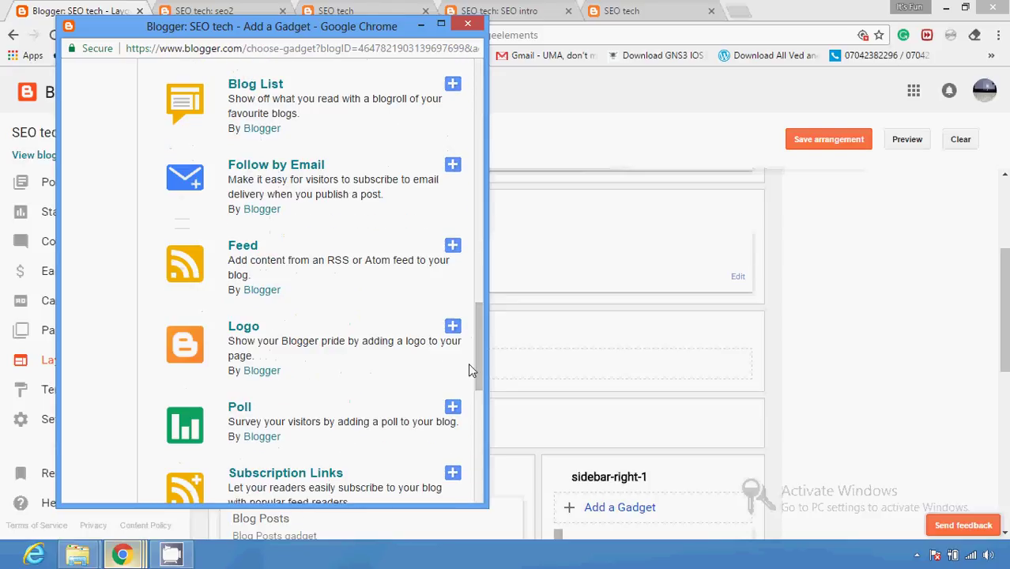
pyautogui.moveTo(476, 329); pyautogui.dragTo(479, 407)
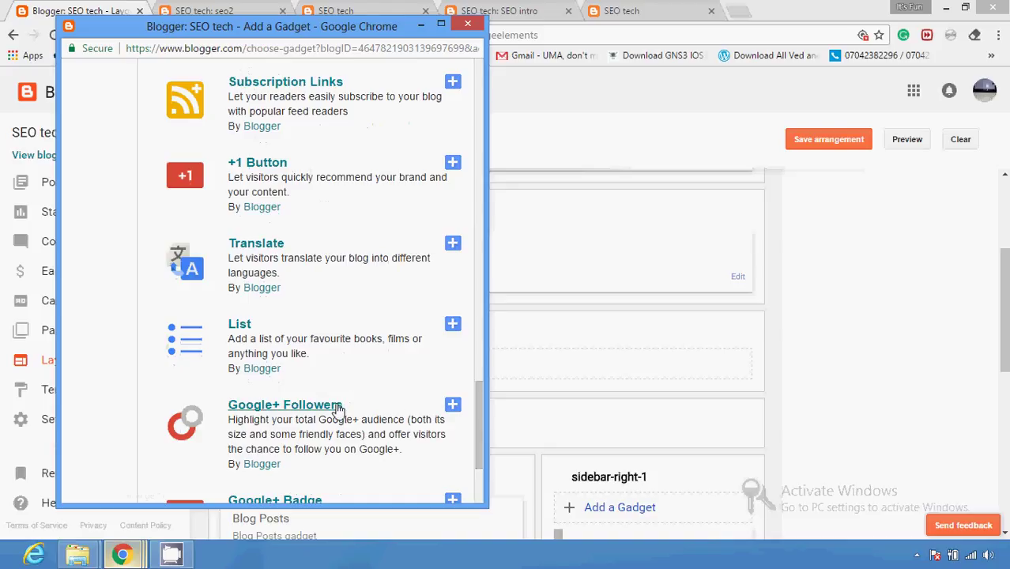
pyautogui.moveTo(482, 390); pyautogui.dragTo(476, 75)
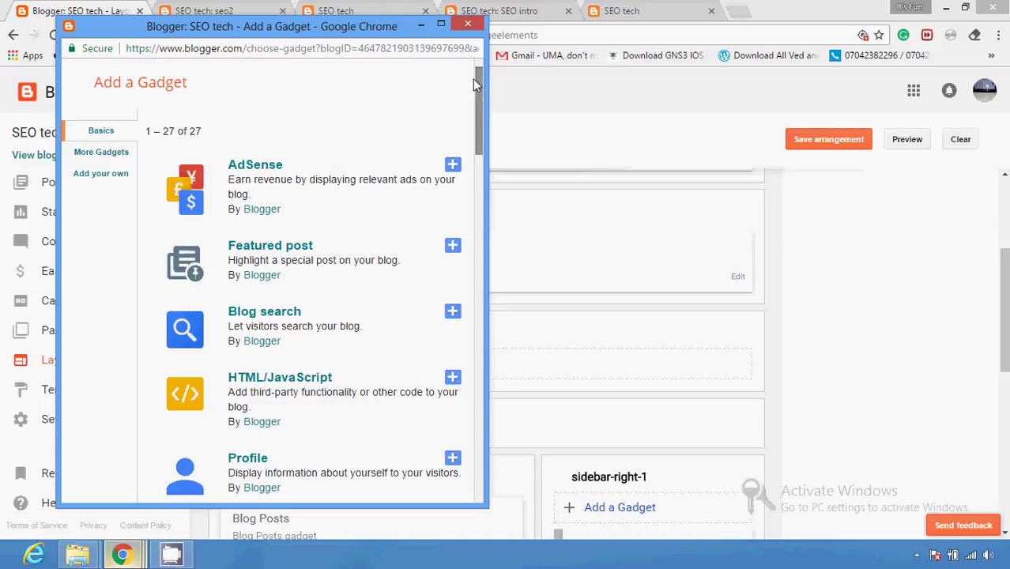
pyautogui.click(116, 158)
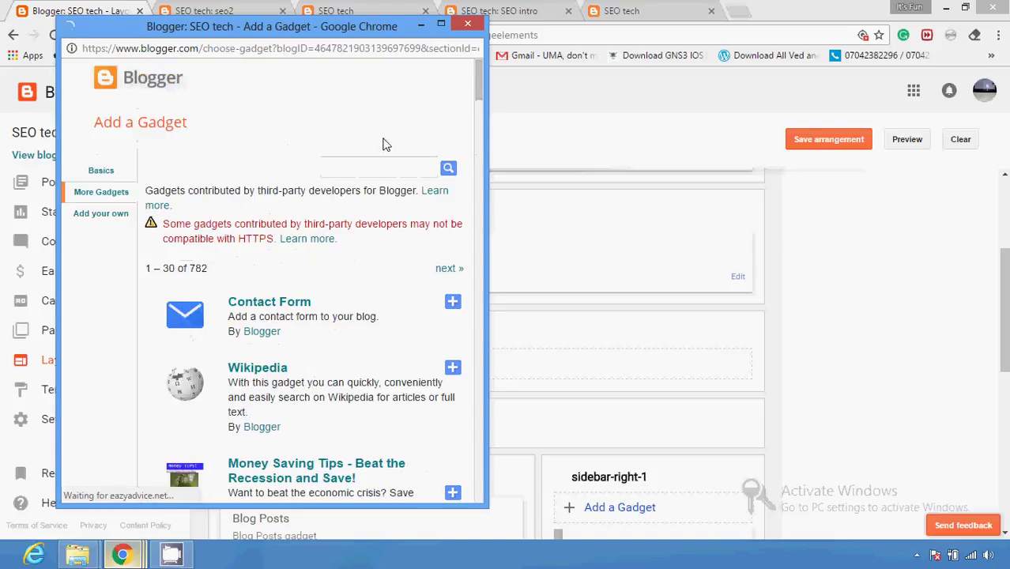
pyautogui.moveTo(479, 73); pyautogui.dragTo(480, 93)
pyautogui.scroll(-1, 479, 92)
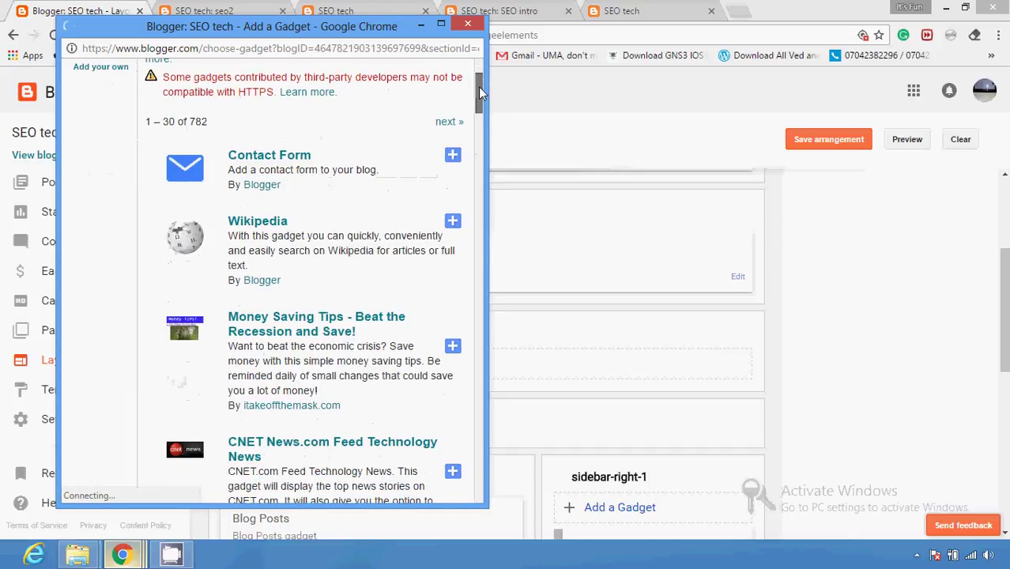
pyautogui.click(454, 225)
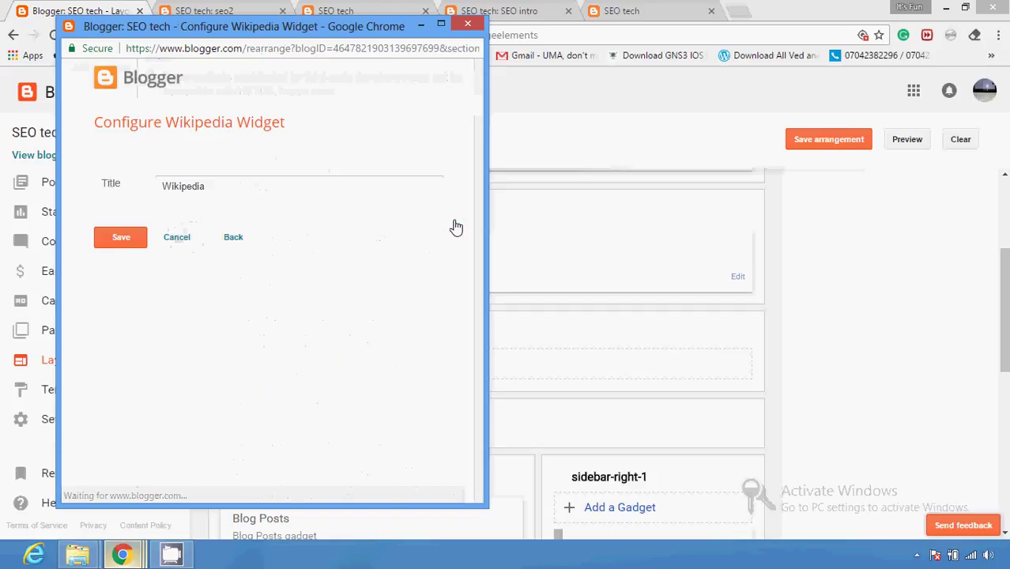
pyautogui.click(120, 236)
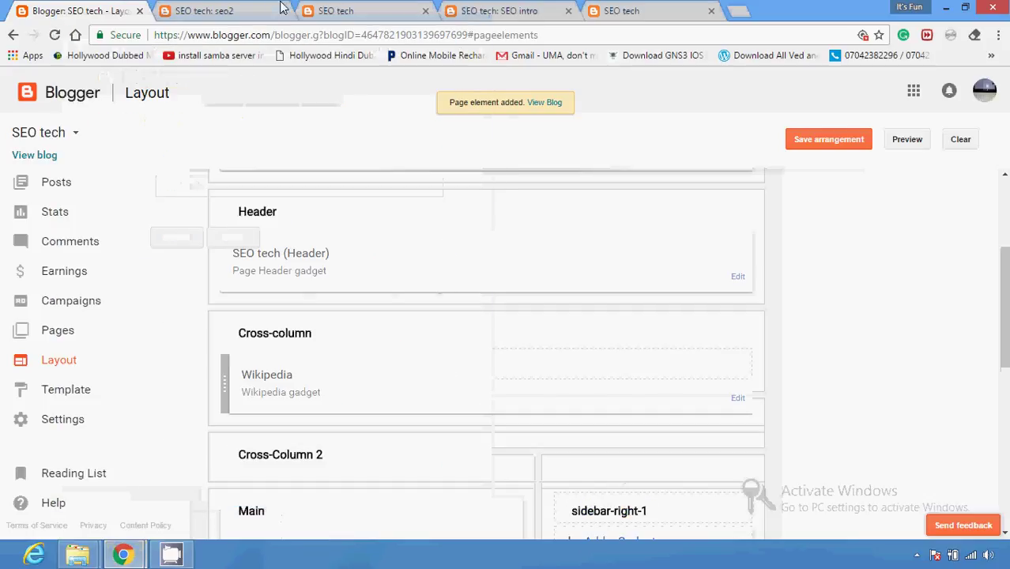
pyautogui.click(608, 10)
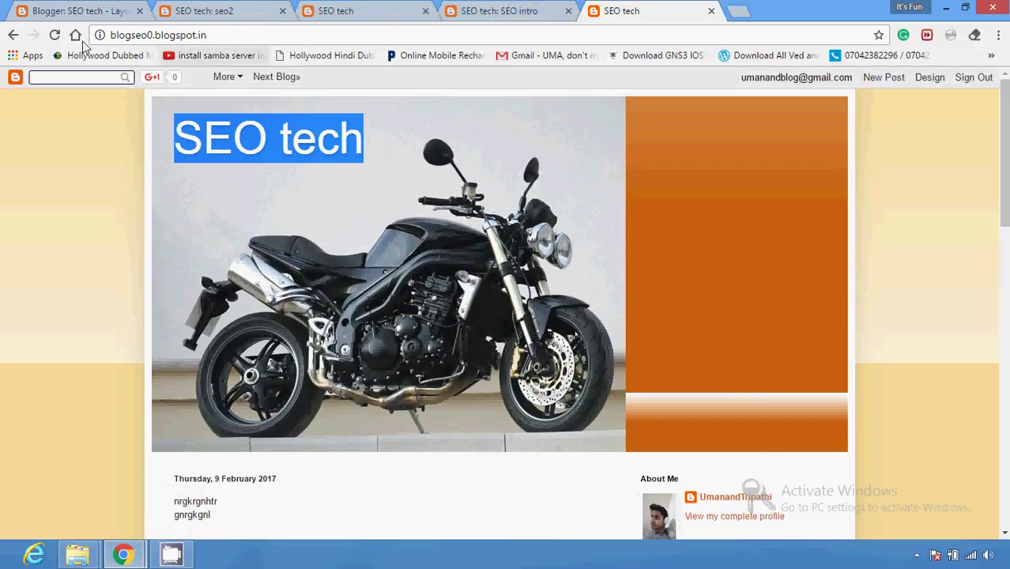
# Reload the live blog and try the new Wikipedia search box under the header
pyautogui.click(55, 37)
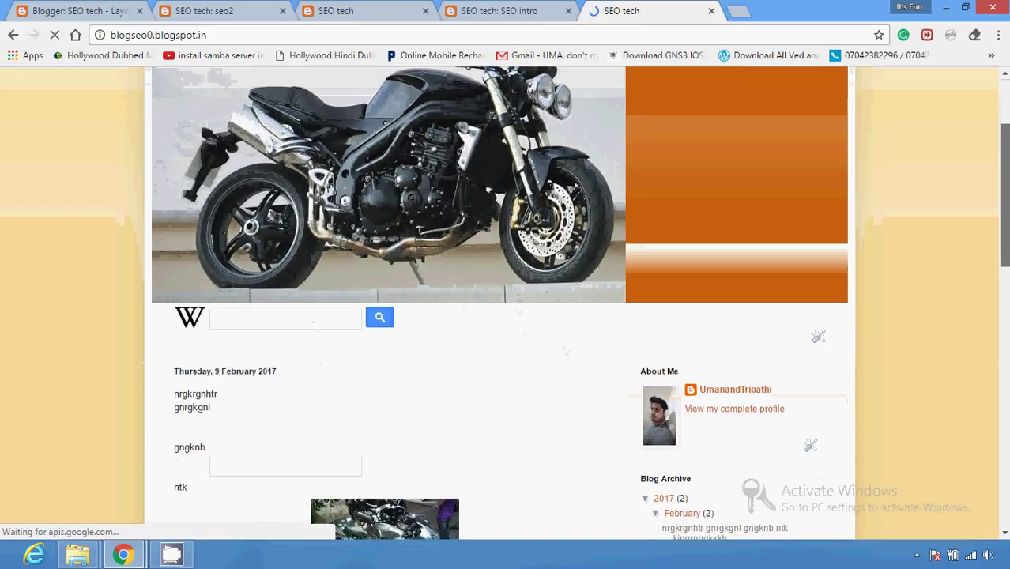
pyautogui.moveTo(163, 345); pyautogui.dragTo(228, 351)
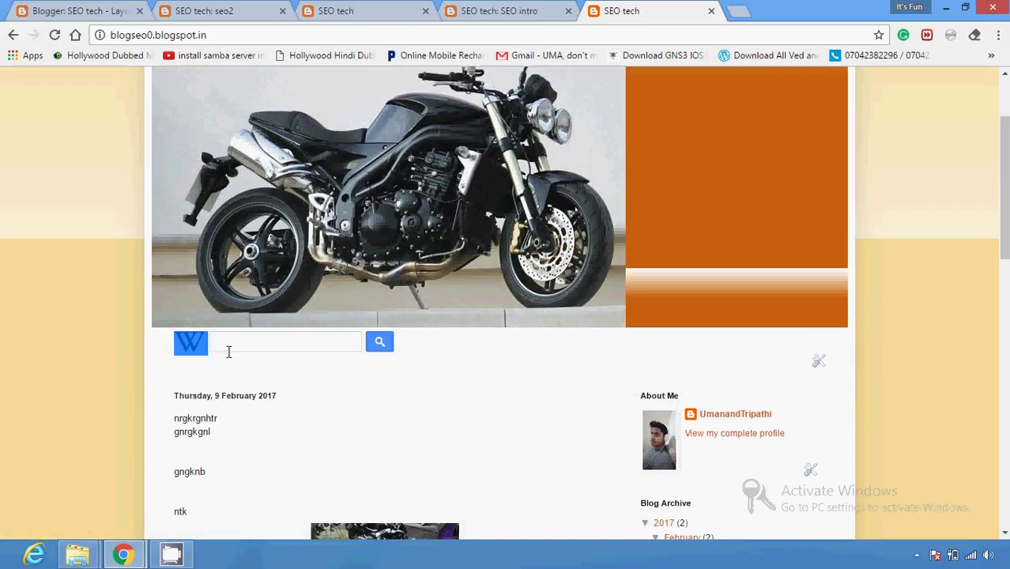
pyautogui.click(298, 341)
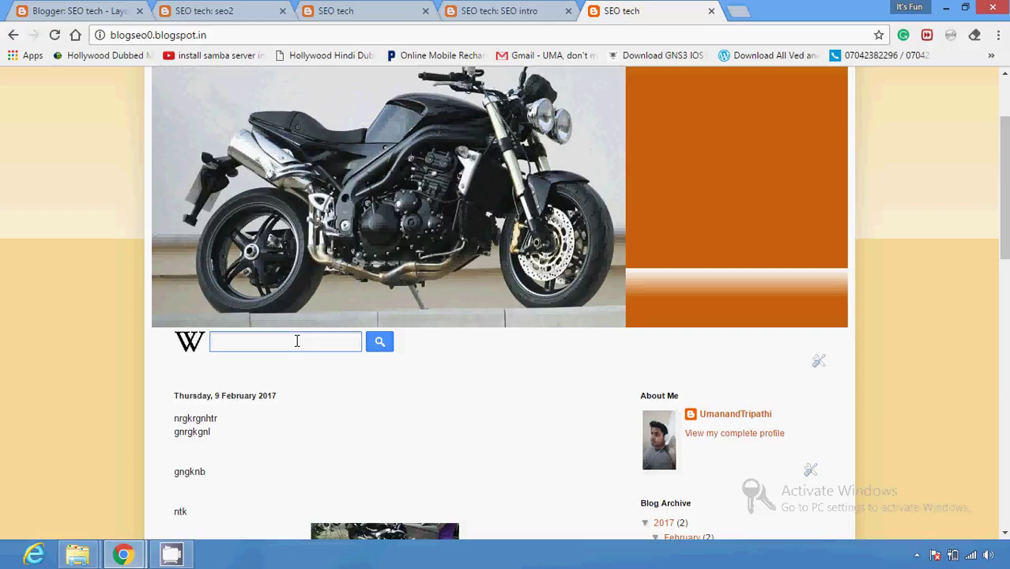
pyautogui.click(79, 9)
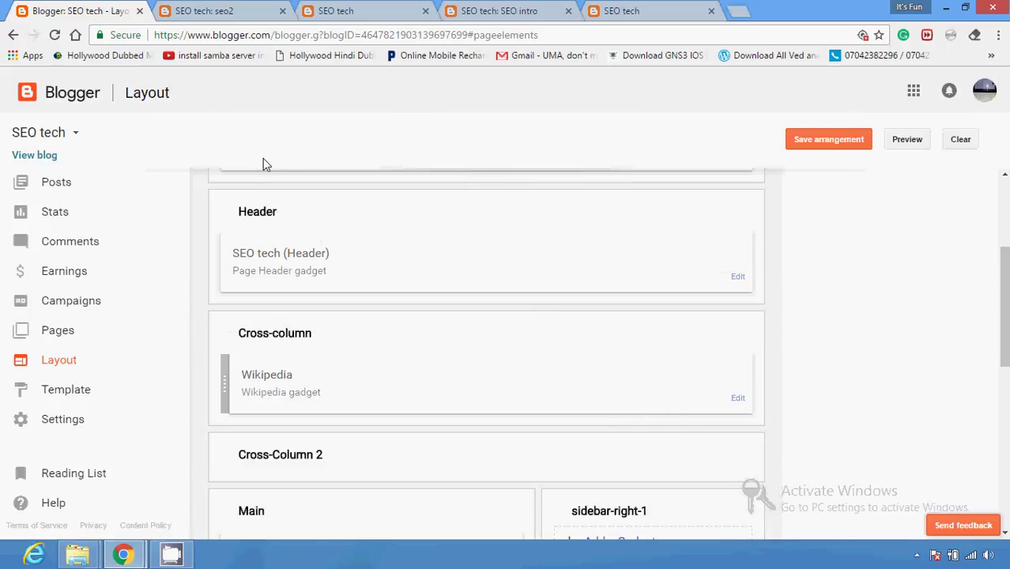
# Glance at the seo2 page, then scroll through the blog's Layout page sections
pyautogui.click(227, 8)
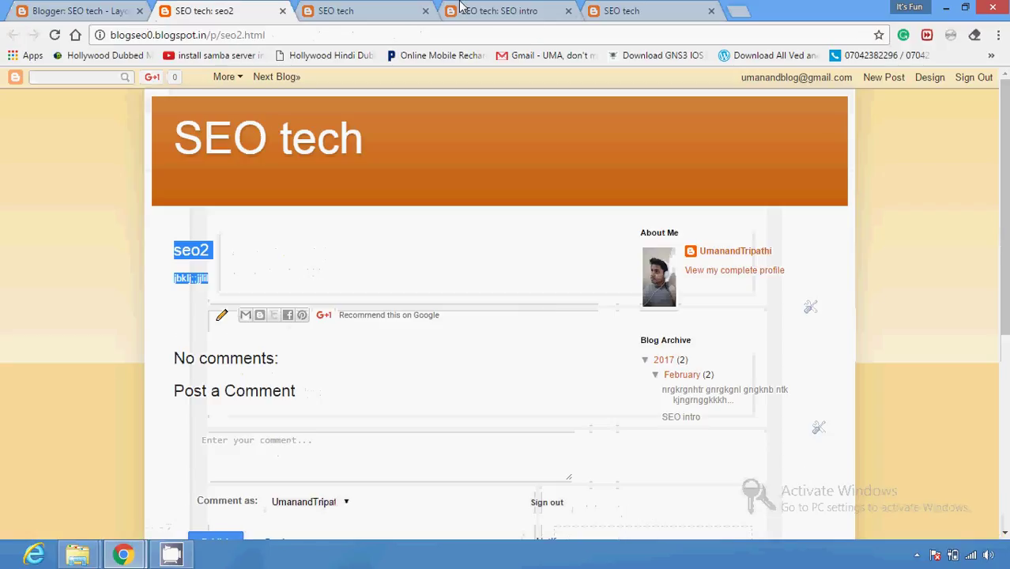
pyautogui.click(93, 8)
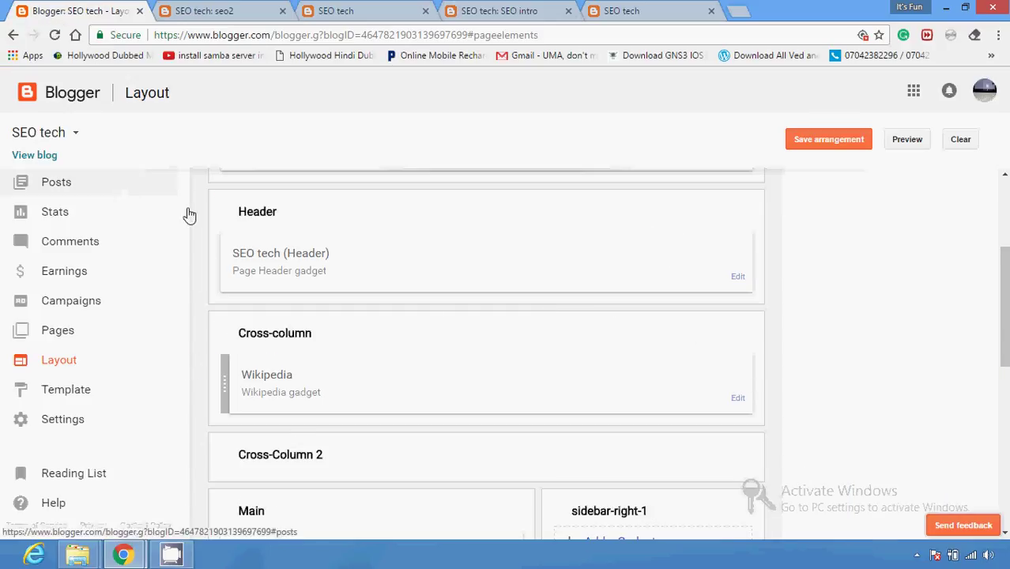
pyautogui.scroll(2, 1004, 308)
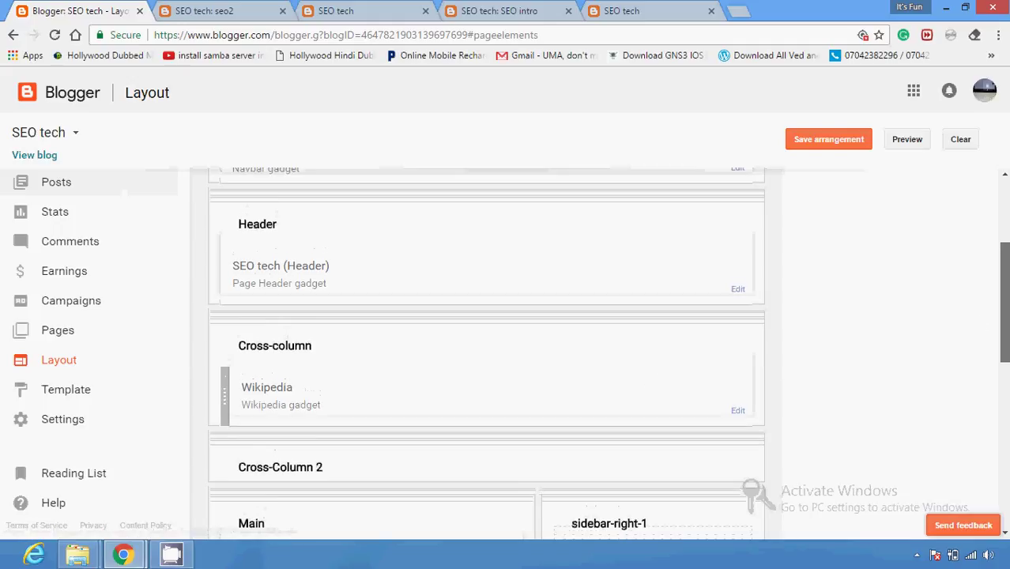
pyautogui.scroll(-3, 1004, 308)
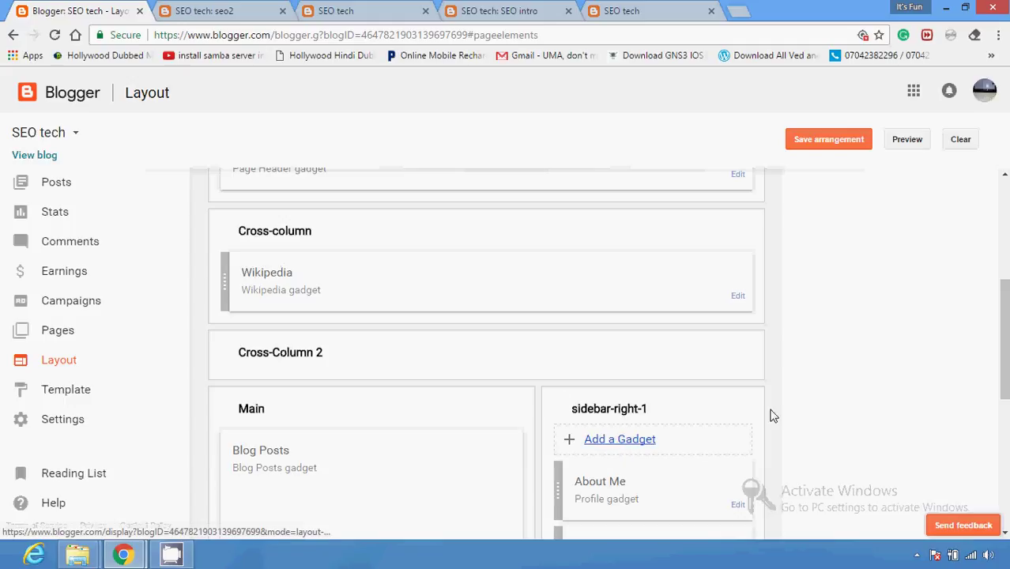
pyautogui.moveTo(1004, 339); pyautogui.dragTo(1004, 391)
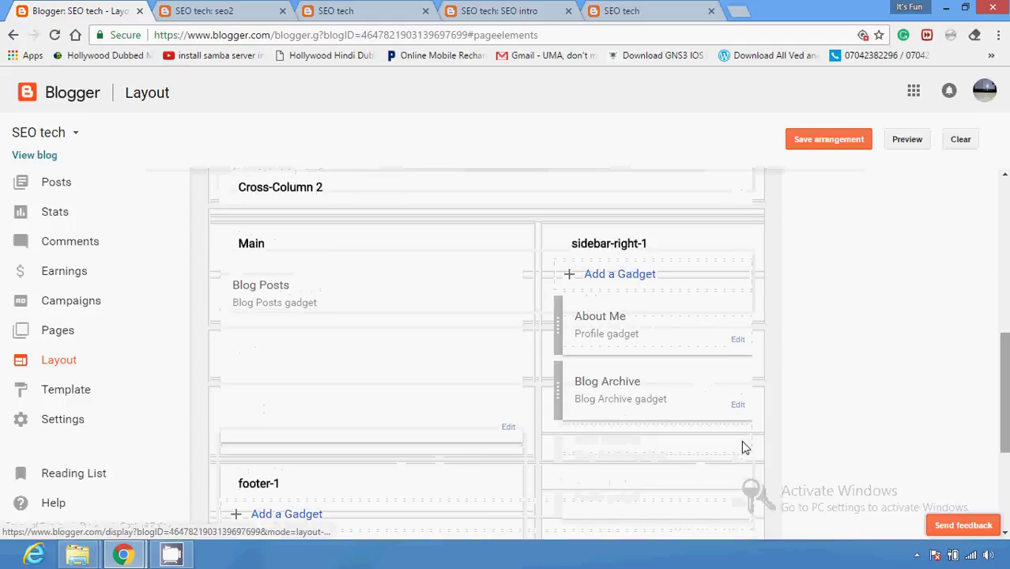
pyautogui.moveTo(1004, 391); pyautogui.dragTo(1003, 445)
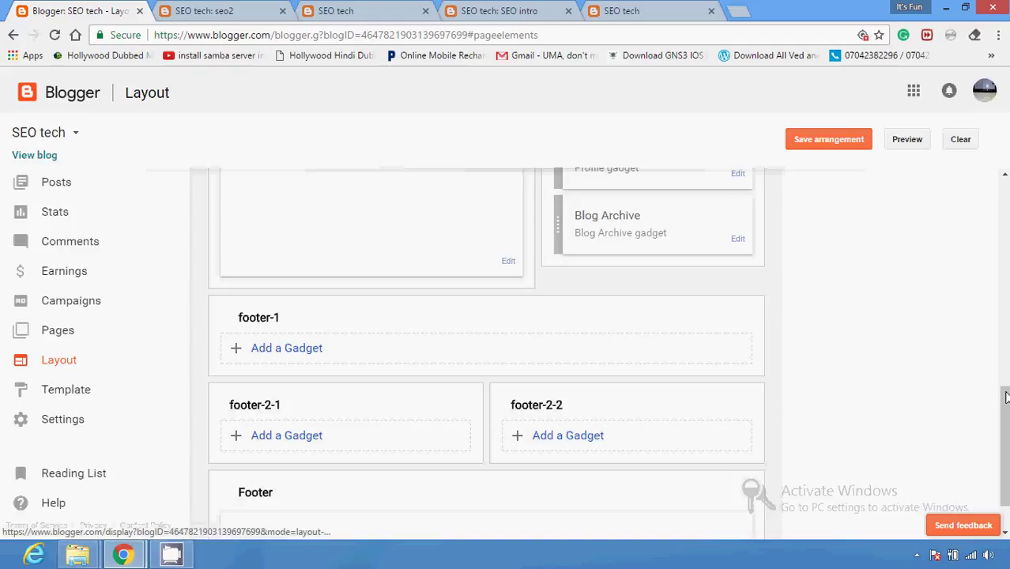
pyautogui.moveTo(1004, 442); pyautogui.dragTo(1007, 269)
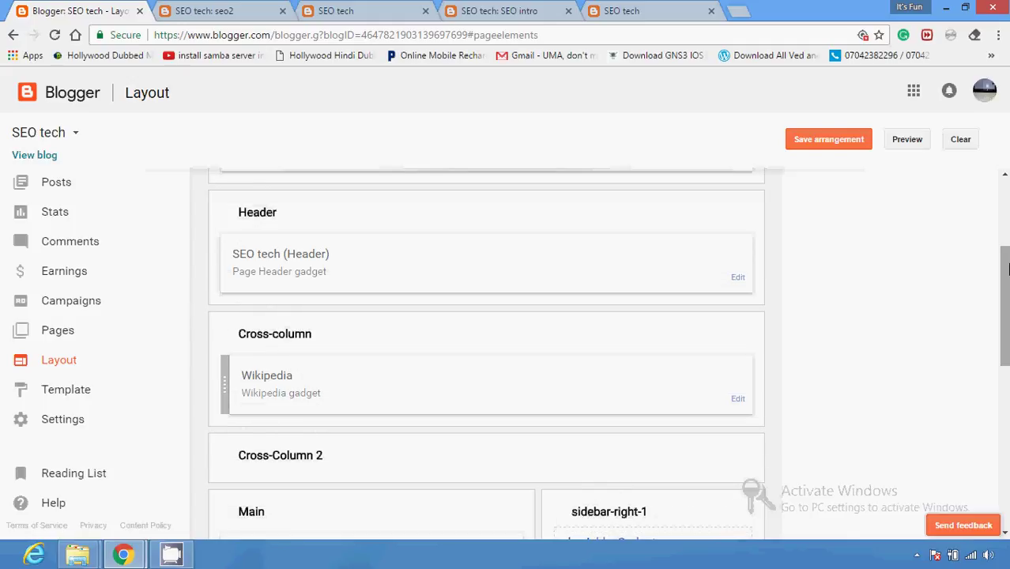
pyautogui.moveTo(1007, 269); pyautogui.dragTo(1007, 322)
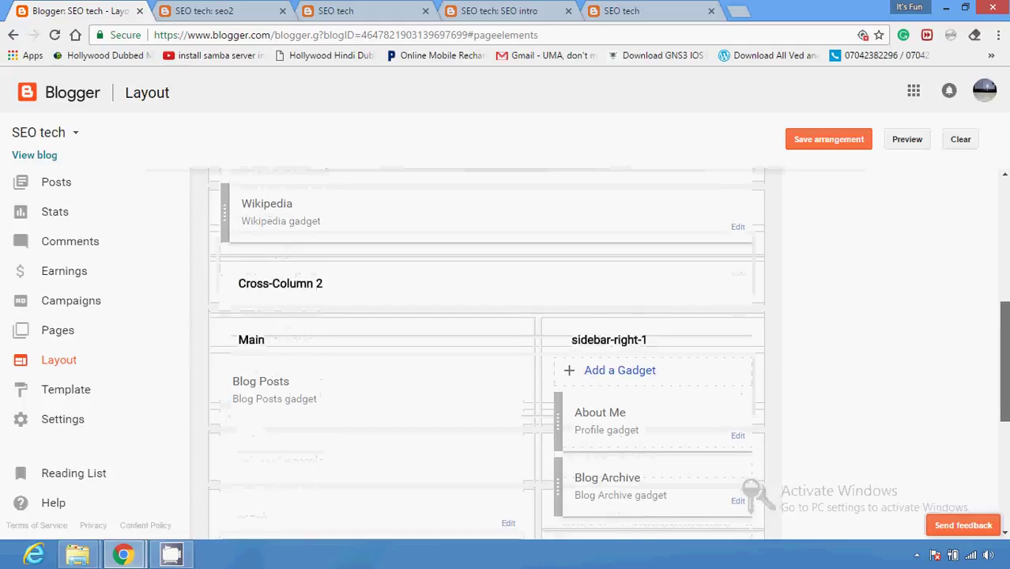
pyautogui.scroll(-2, 486, 355)
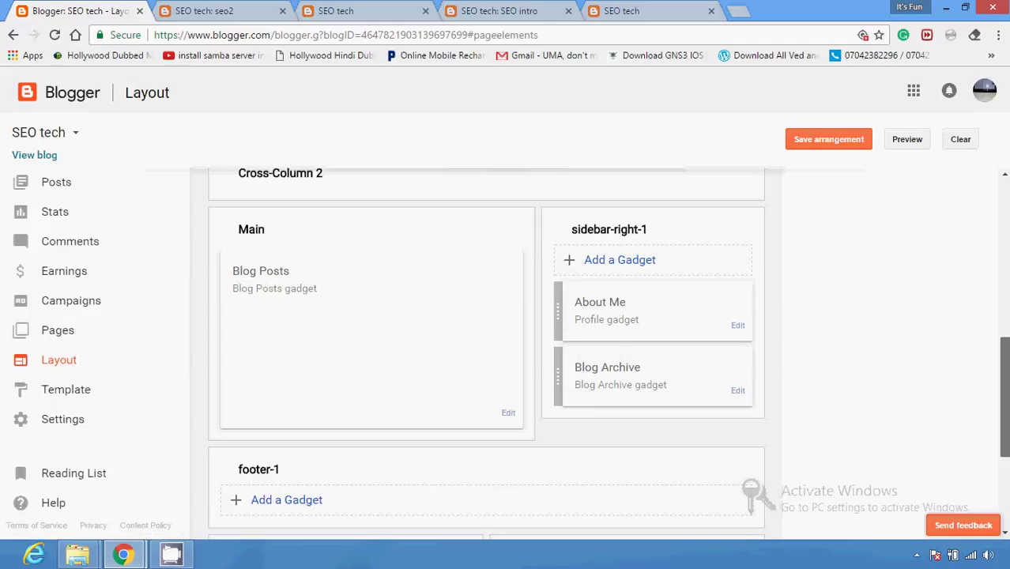
pyautogui.scroll(-2, 486, 356)
pyautogui.moveTo(1005, 417); pyautogui.dragTo(1008, 206)
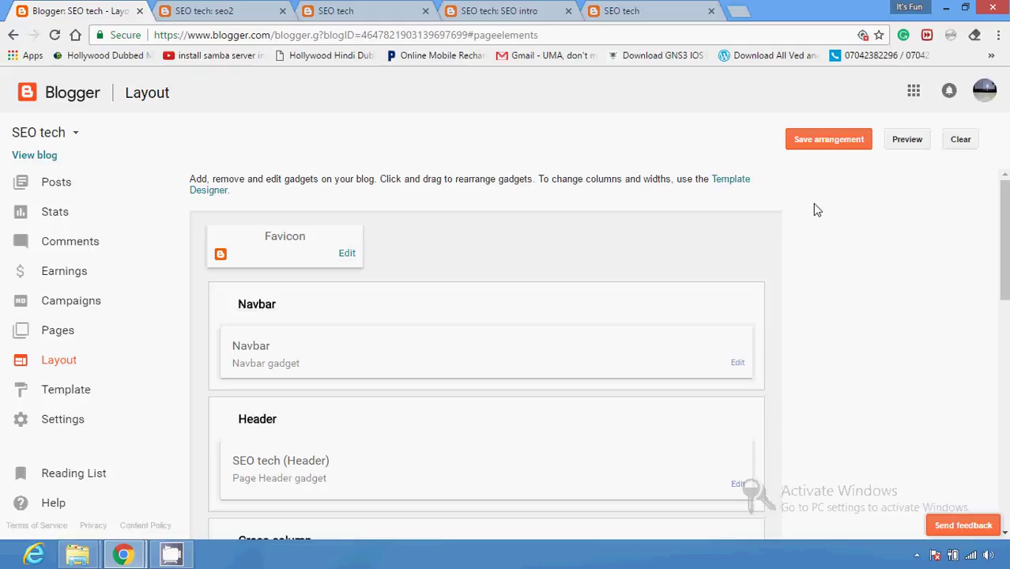
# Check the live blog again, then follow the Layout page's Template Designer link
pyautogui.click(631, 10)
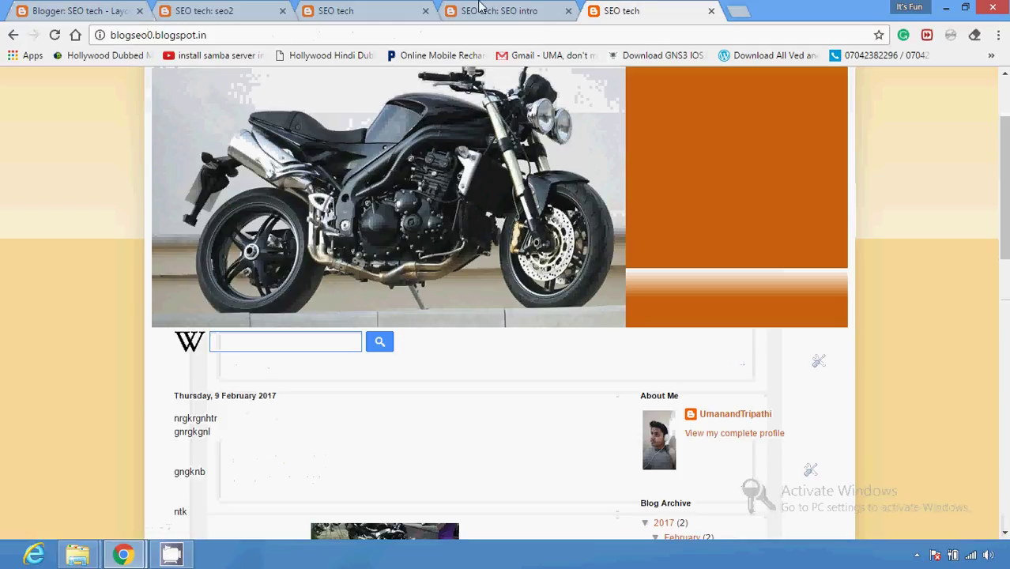
pyautogui.click(102, 8)
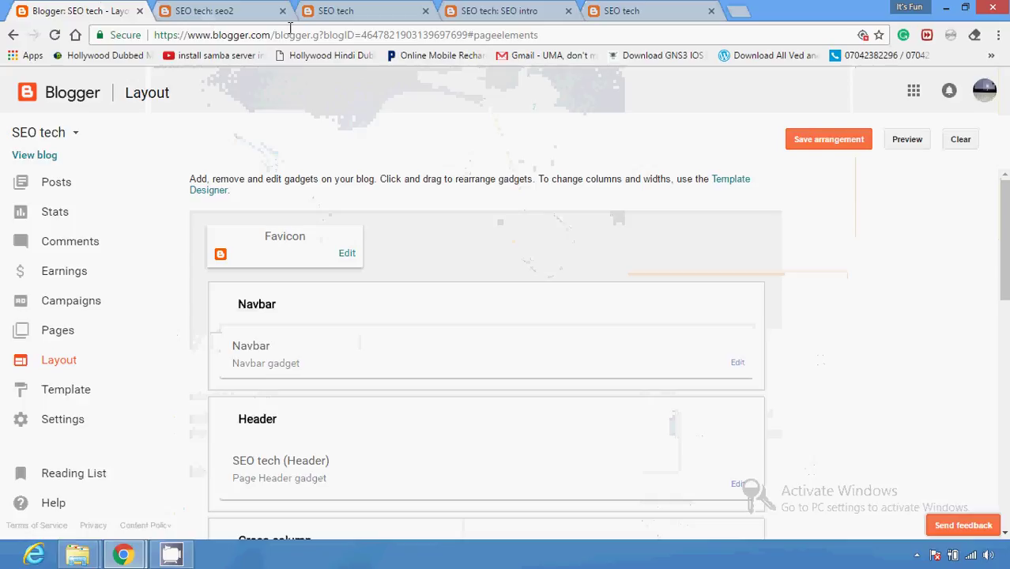
pyautogui.moveTo(742, 180)
pyautogui.mouseDown()
pyautogui.moveTo(718, 176)
pyautogui.moveTo(735, 183)
pyautogui.mouseUp()
pyautogui.click(721, 179)
pyautogui.click(731, 181)
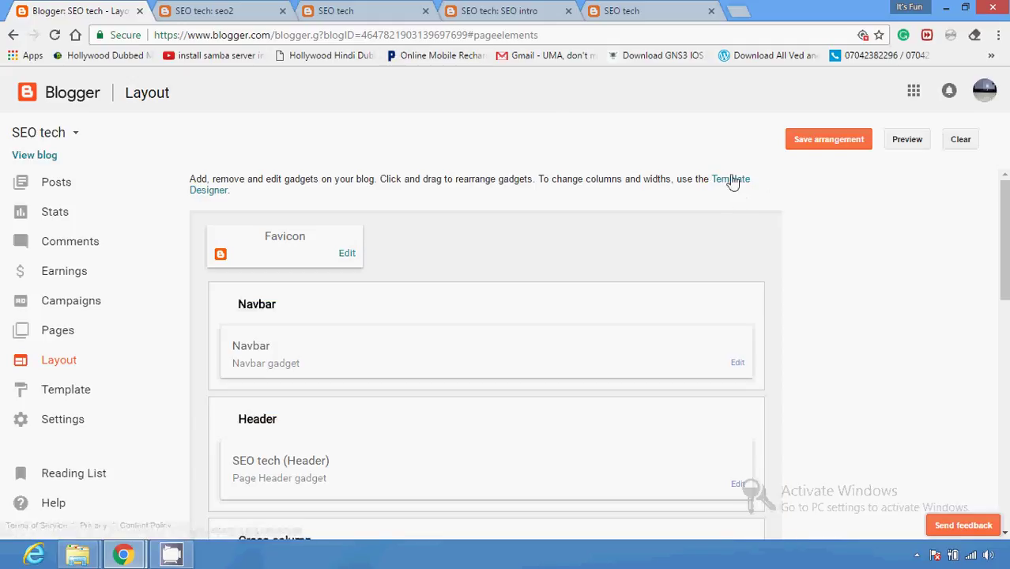
pyautogui.click(731, 181)
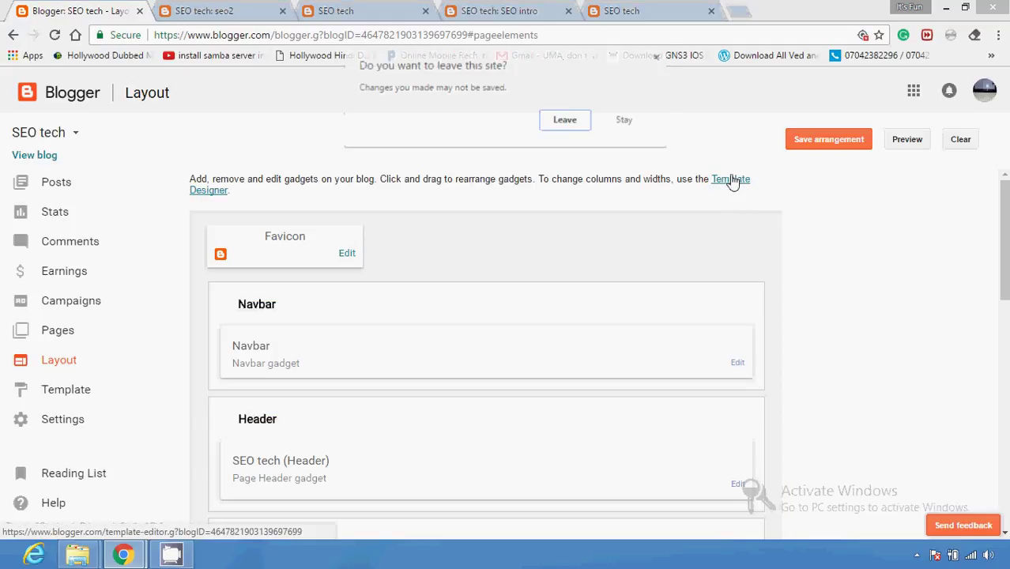
# Leave the Layout page and set widths: entire blog 1120 px, right sidebar 220 px
pyautogui.click(575, 129)
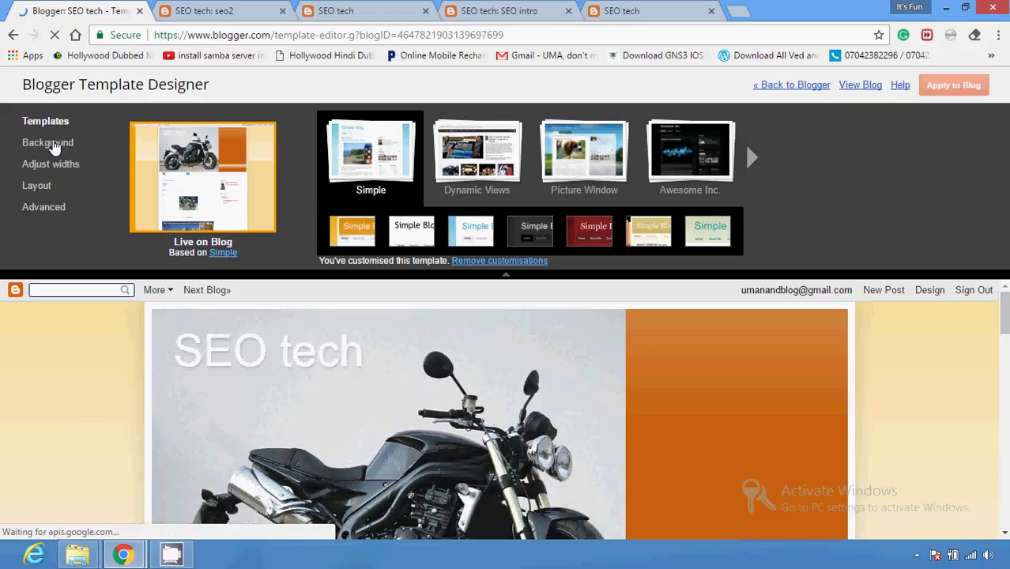
pyautogui.click(52, 144)
pyautogui.click(49, 165)
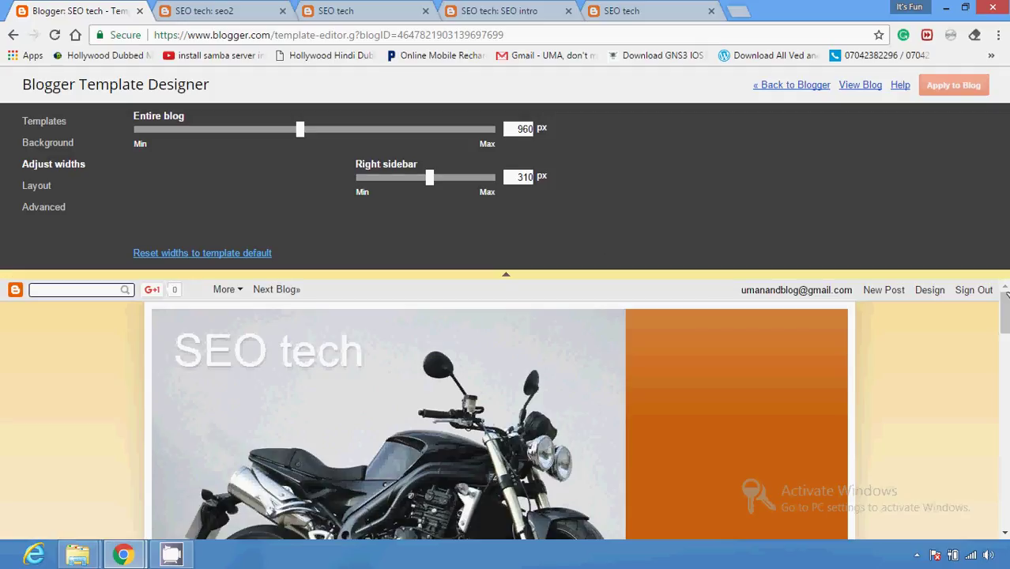
pyautogui.moveTo(300, 132); pyautogui.dragTo(358, 138)
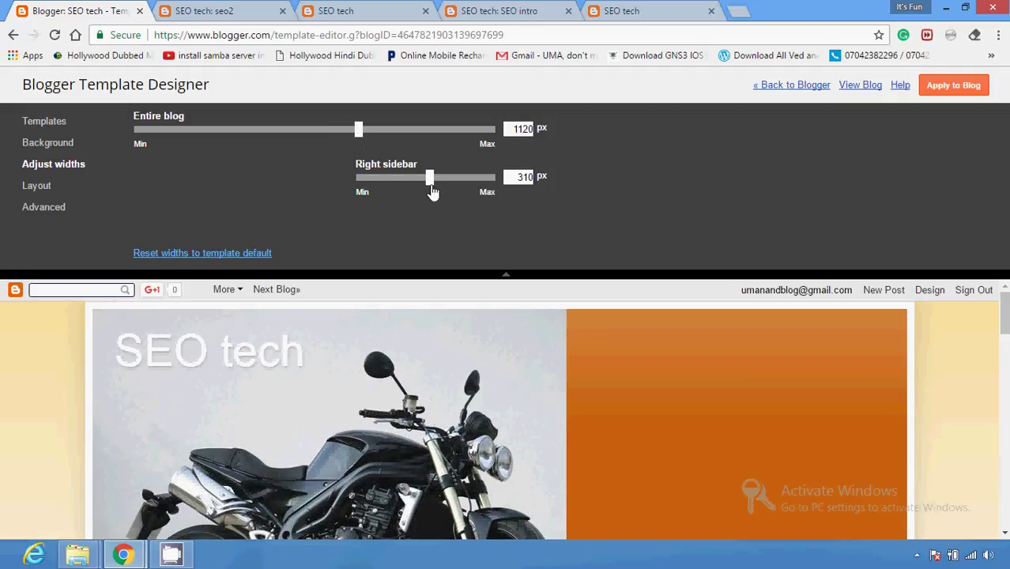
pyautogui.moveTo(431, 180)
pyautogui.mouseDown()
pyautogui.moveTo(456, 181)
pyautogui.moveTo(440, 180)
pyautogui.mouseUp()
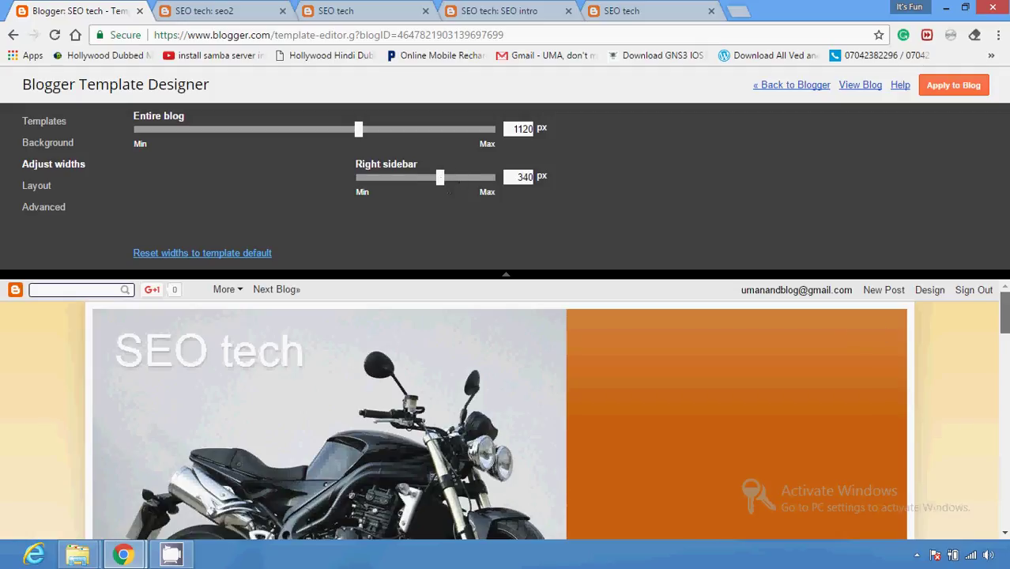
pyautogui.scroll(-3, 506, 409)
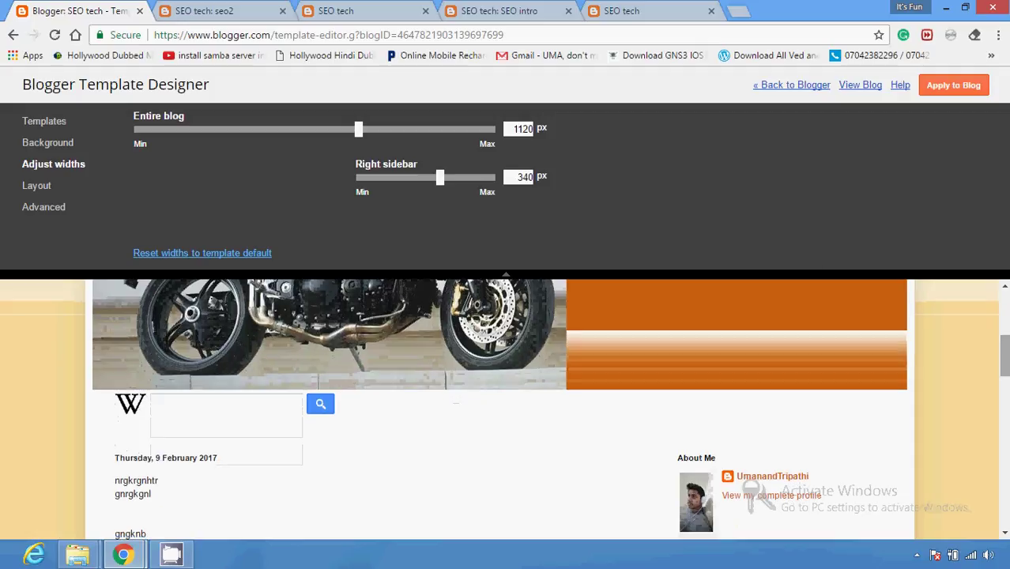
pyautogui.moveTo(435, 178); pyautogui.dragTo(398, 183)
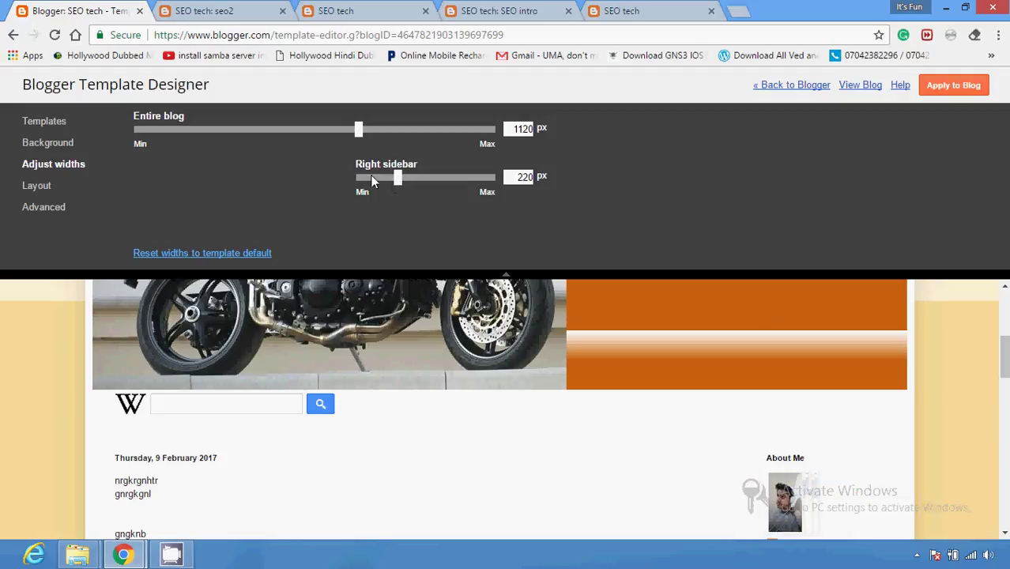
# Choose the blue swirl image from the Abstract backgrounds as the blog background
pyautogui.click(48, 146)
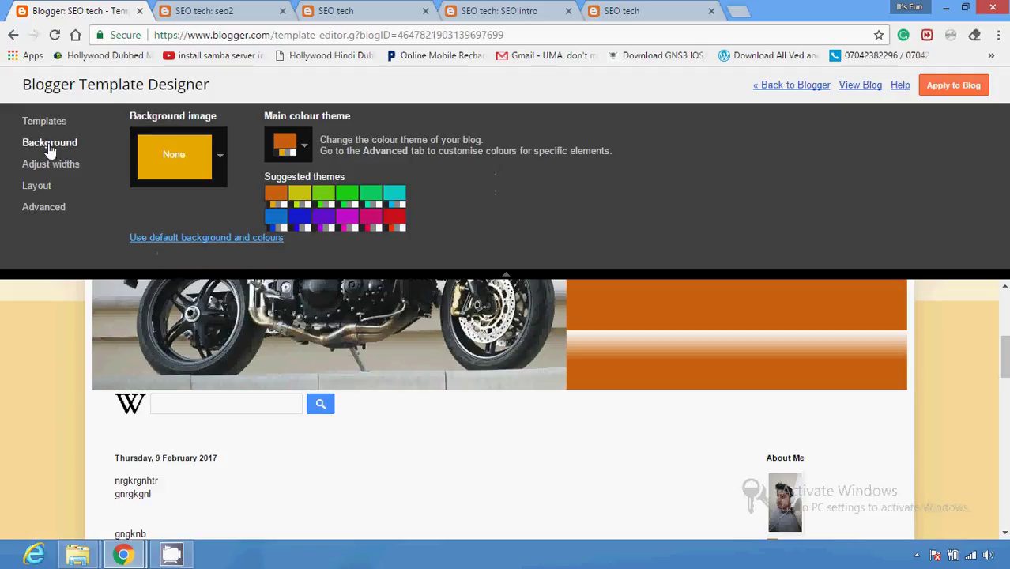
pyautogui.click(220, 157)
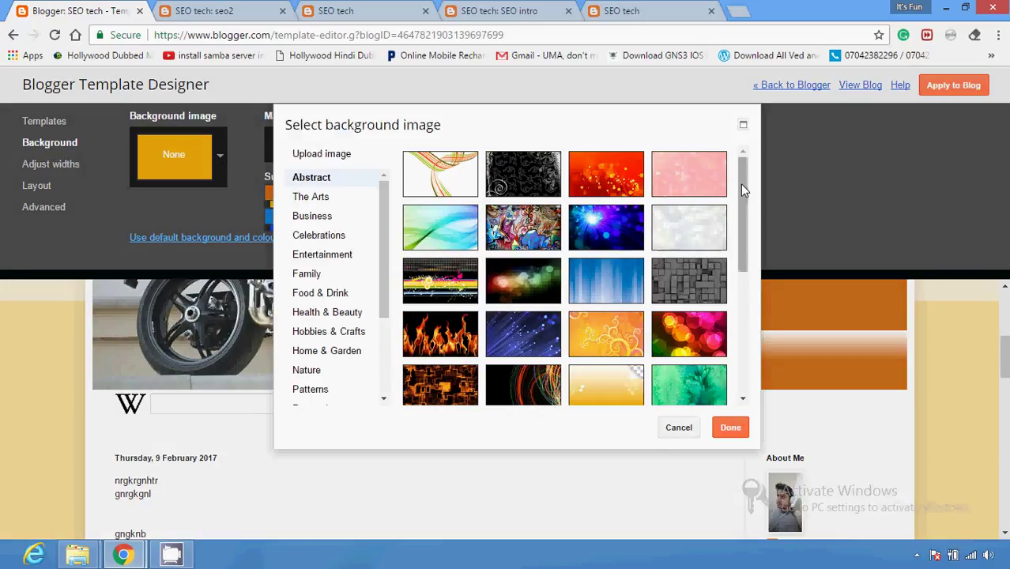
pyautogui.moveTo(741, 184); pyautogui.dragTo(740, 207)
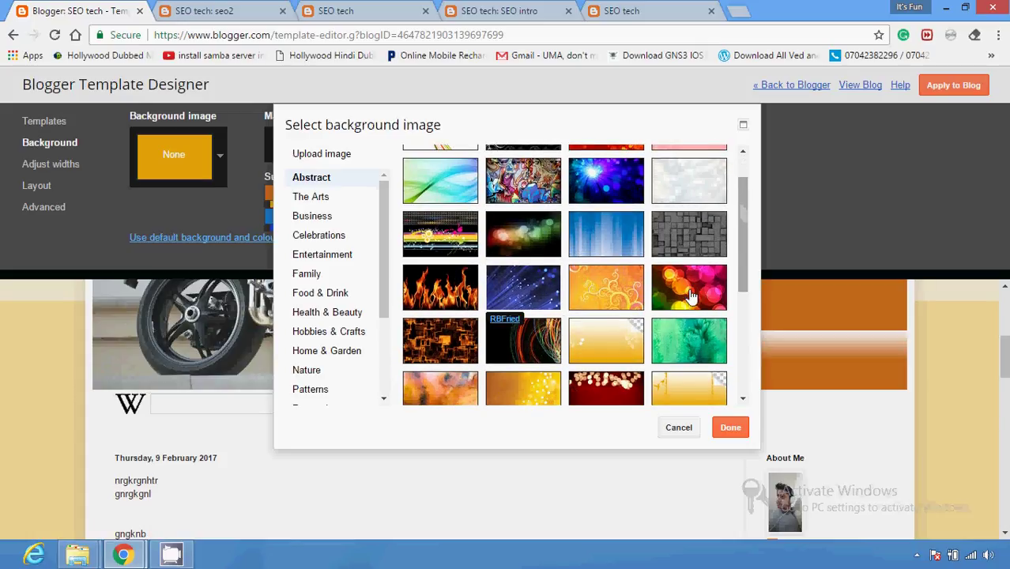
pyautogui.moveTo(748, 235); pyautogui.dragTo(743, 277)
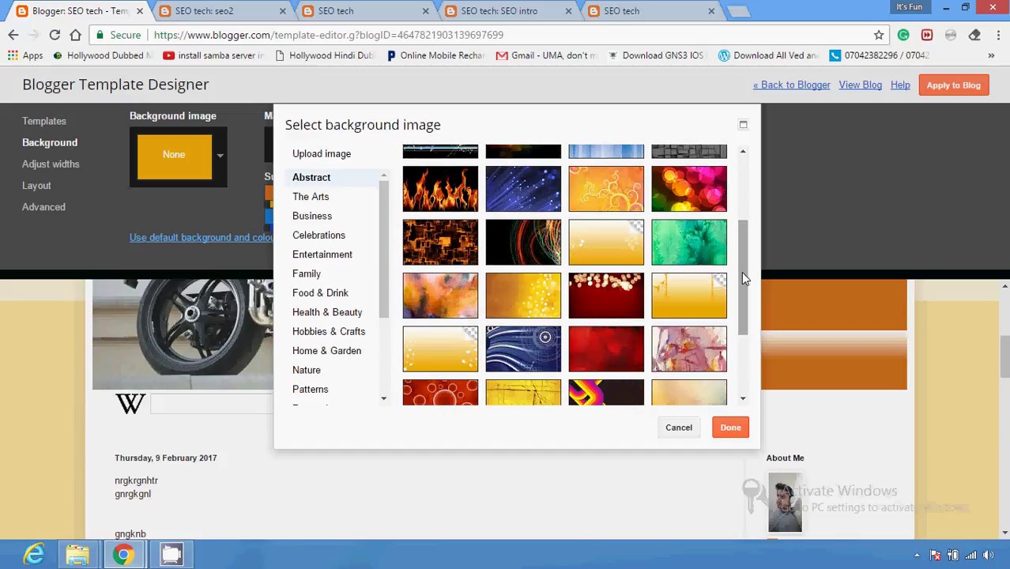
pyautogui.click(519, 354)
pyautogui.click(729, 428)
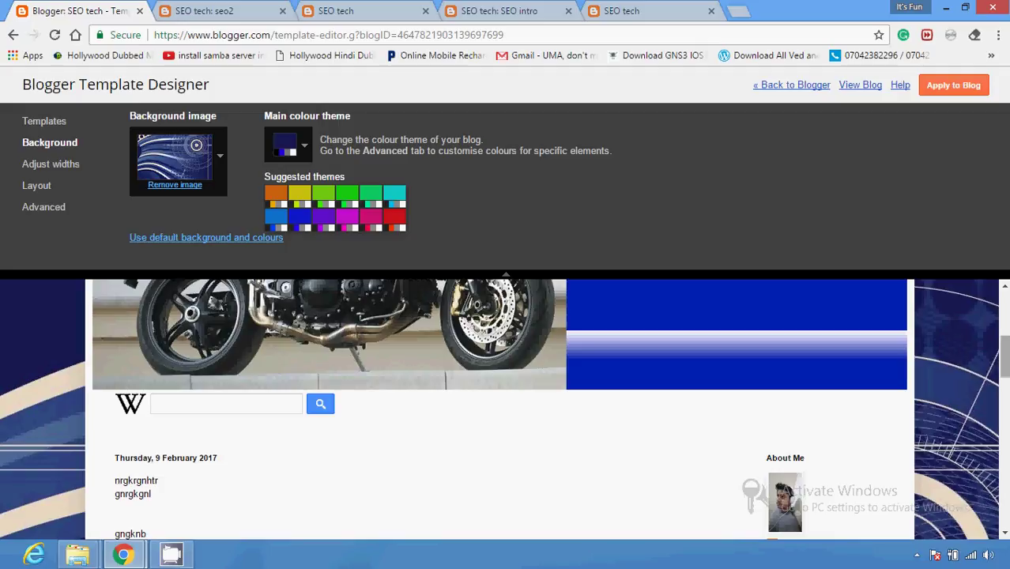
pyautogui.scroll(-3, 981, 380)
# Apply the blue swirl design to the blog and reload the live blog to verify it
pyautogui.click(653, 9)
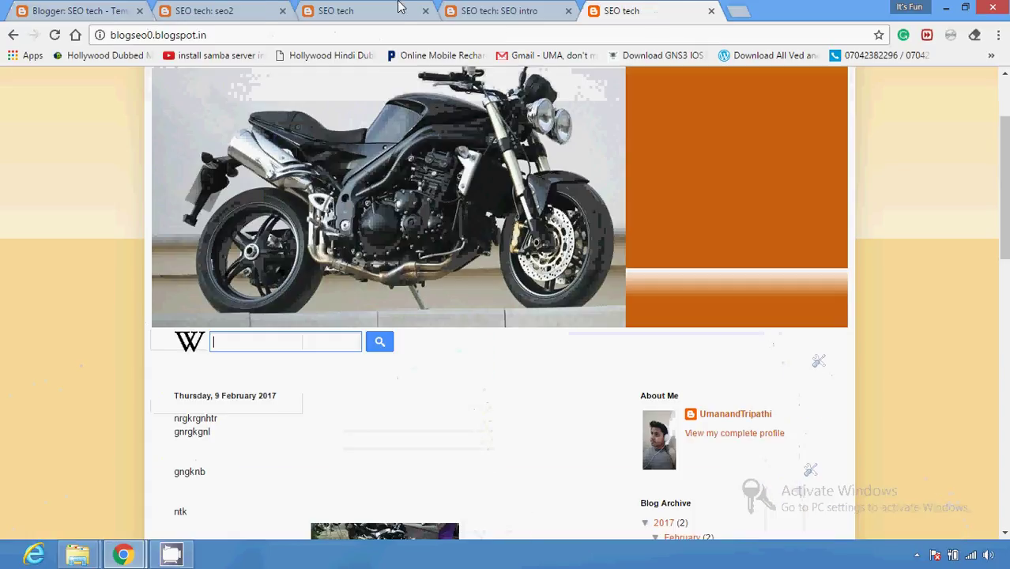
pyautogui.click(54, 34)
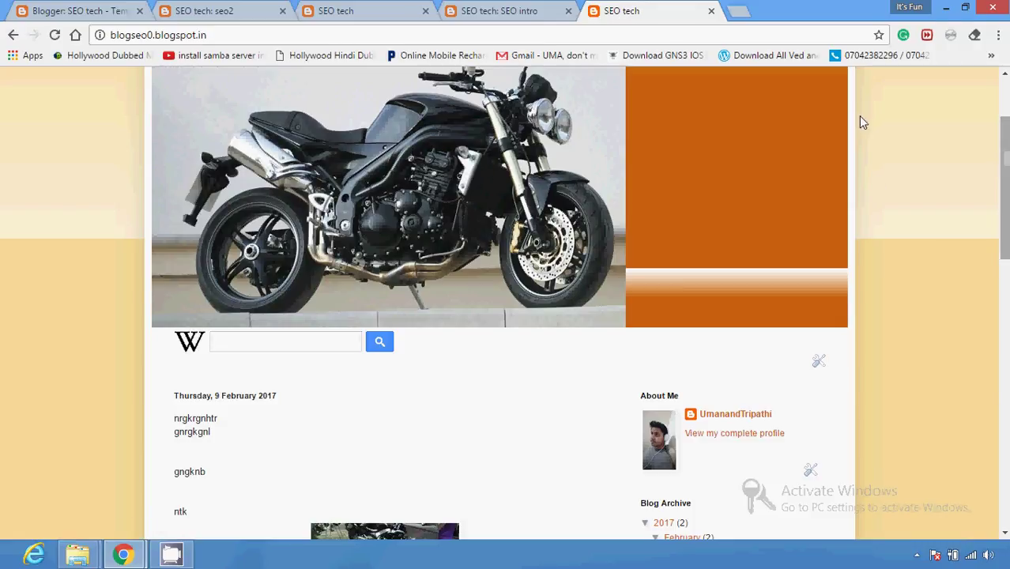
pyautogui.click(59, 8)
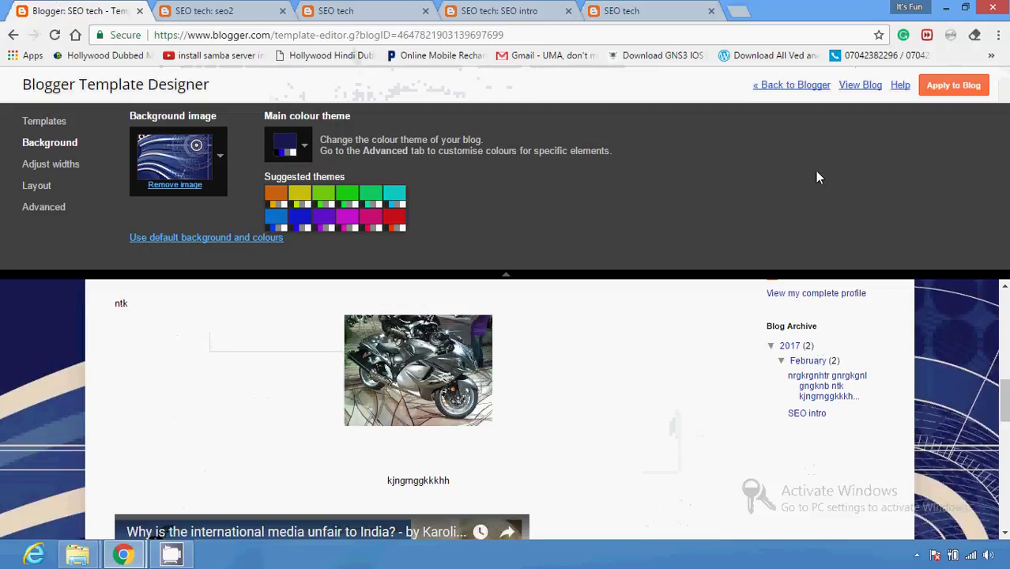
pyautogui.click(945, 86)
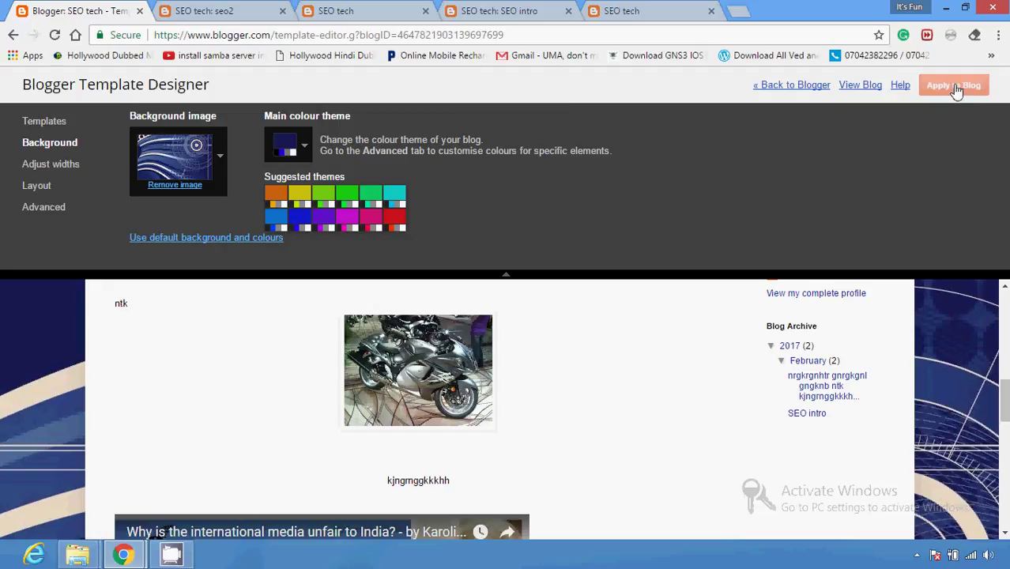
pyautogui.click(622, 9)
pyautogui.click(55, 34)
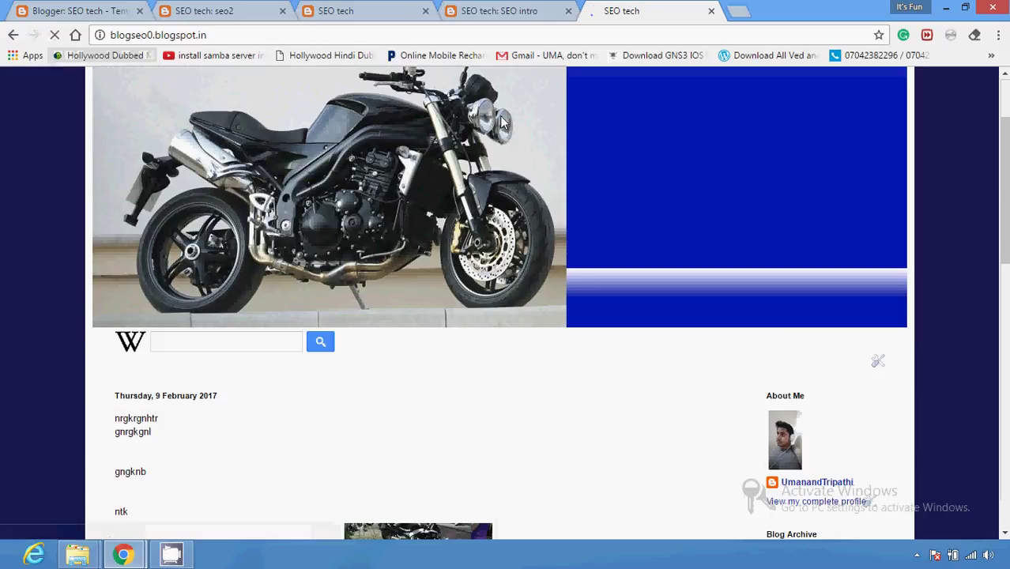
pyautogui.moveTo(1006, 149); pyautogui.dragTo(1006, 131)
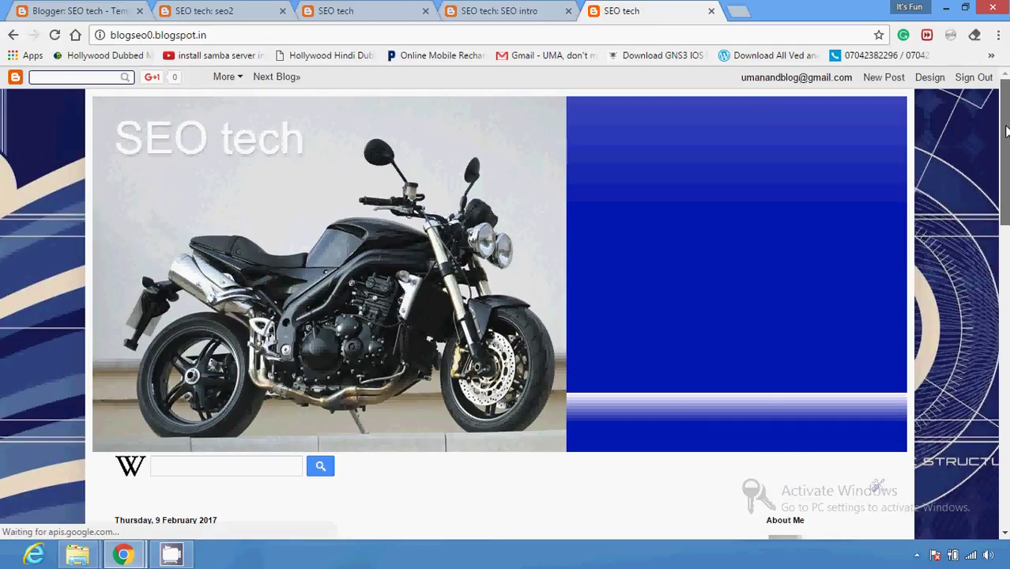
pyautogui.scroll(-4, 1006, 130)
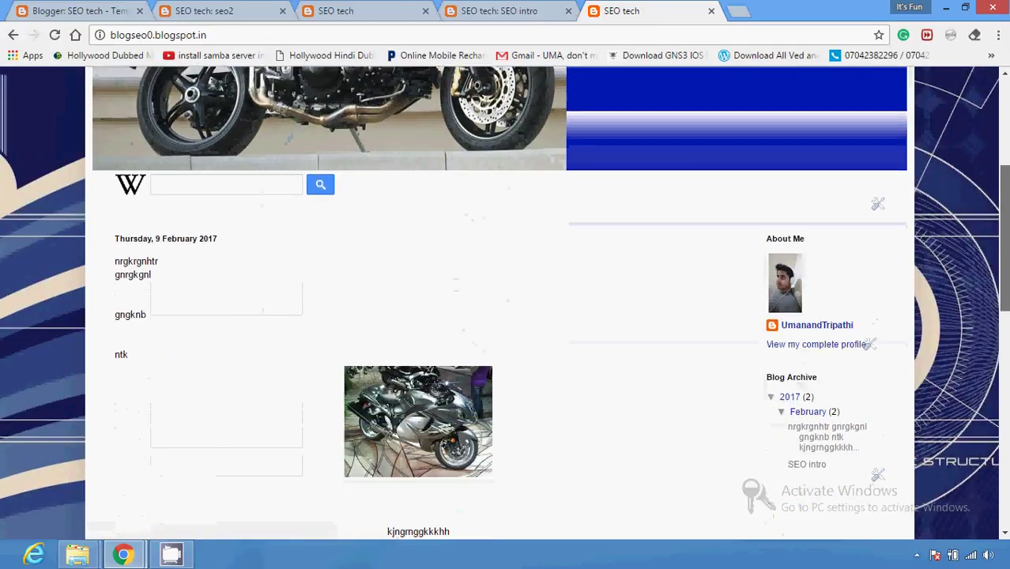
pyautogui.scroll(5, 1006, 131)
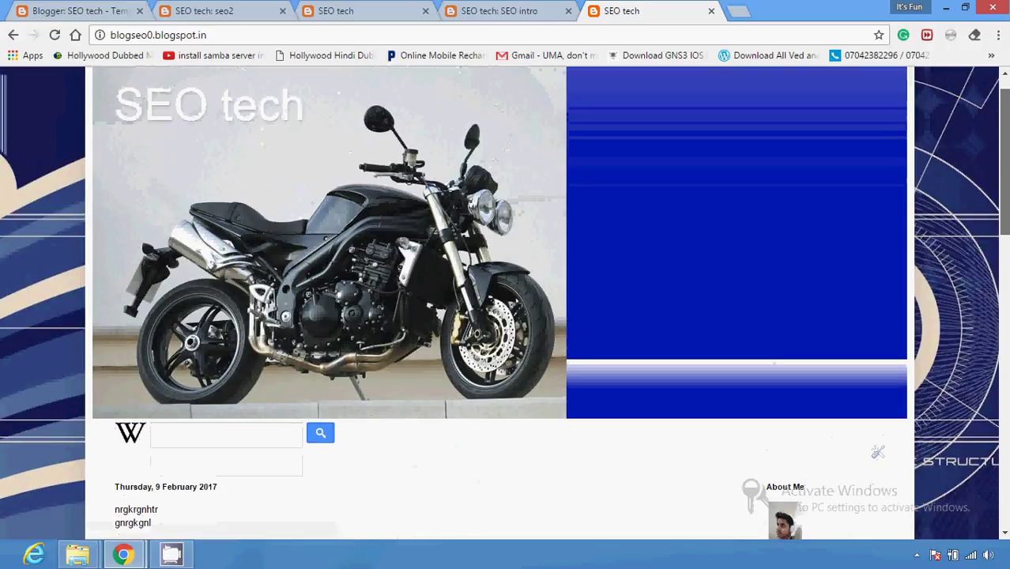
pyautogui.click(96, 10)
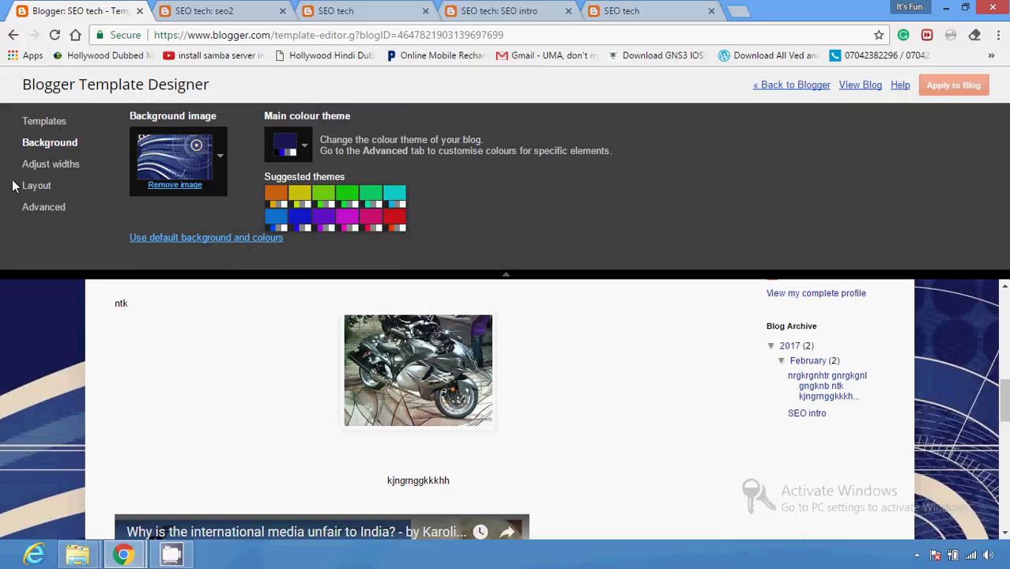
# Show the body and footer layout options, compare with the live blog, and scroll the preview
pyautogui.click(36, 185)
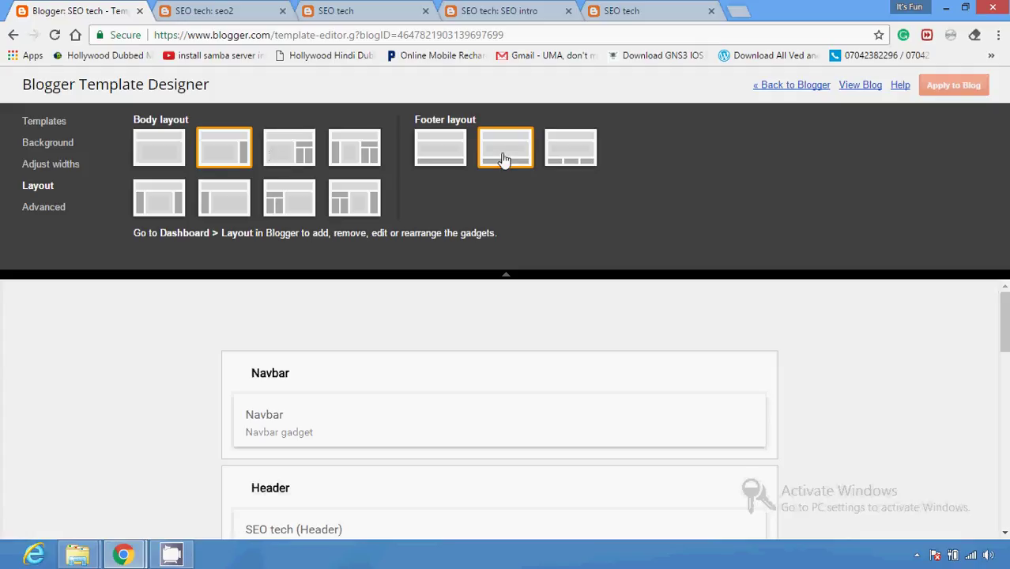
pyautogui.click(613, 9)
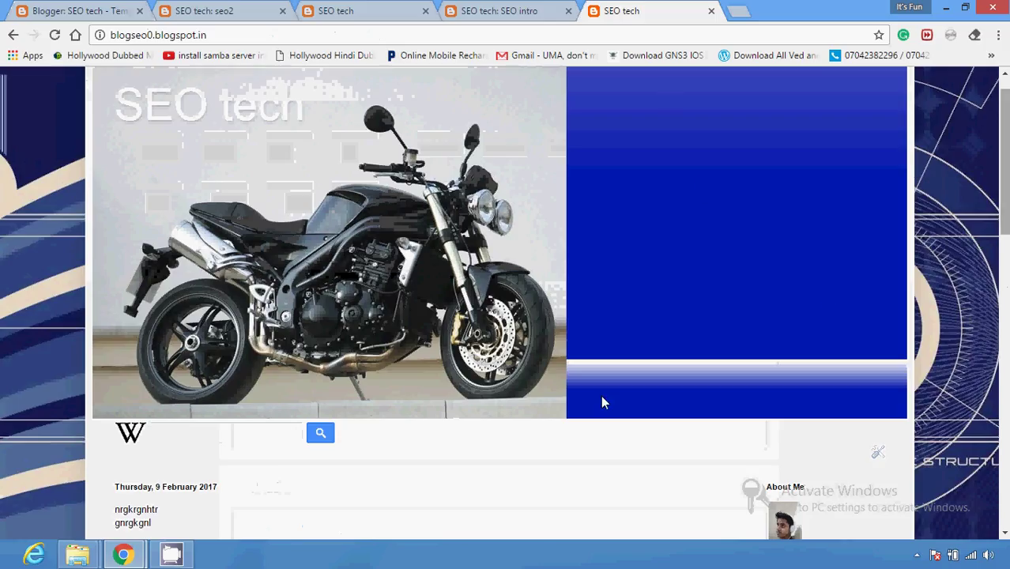
pyautogui.scroll(-4, 957, 237)
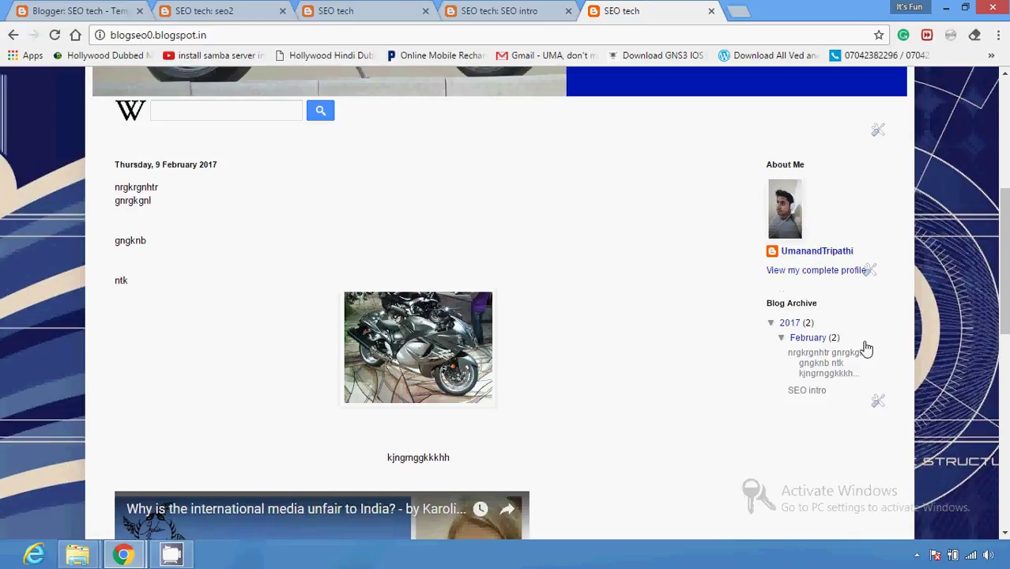
pyautogui.click(87, 11)
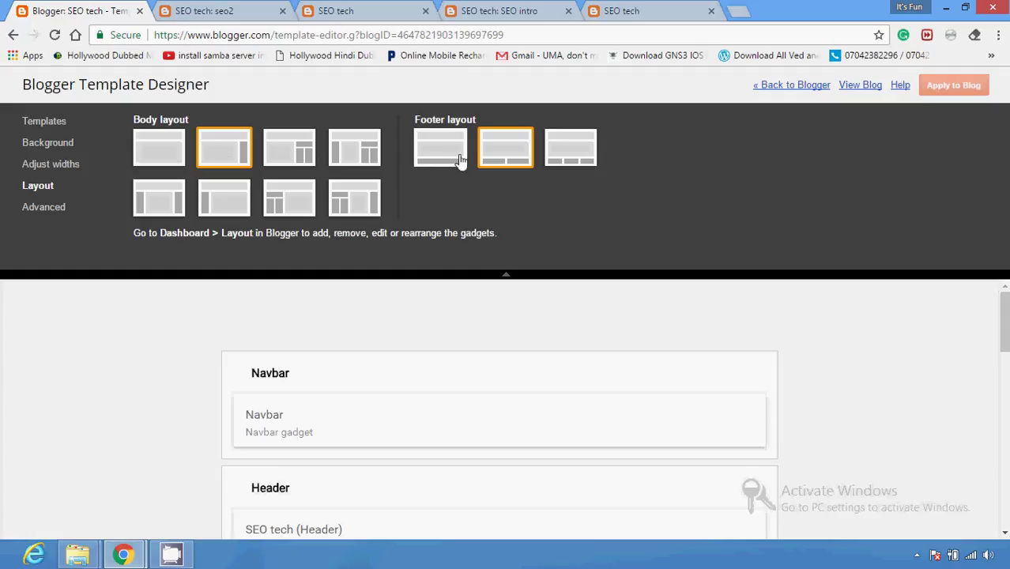
pyautogui.scroll(-3, 1004, 316)
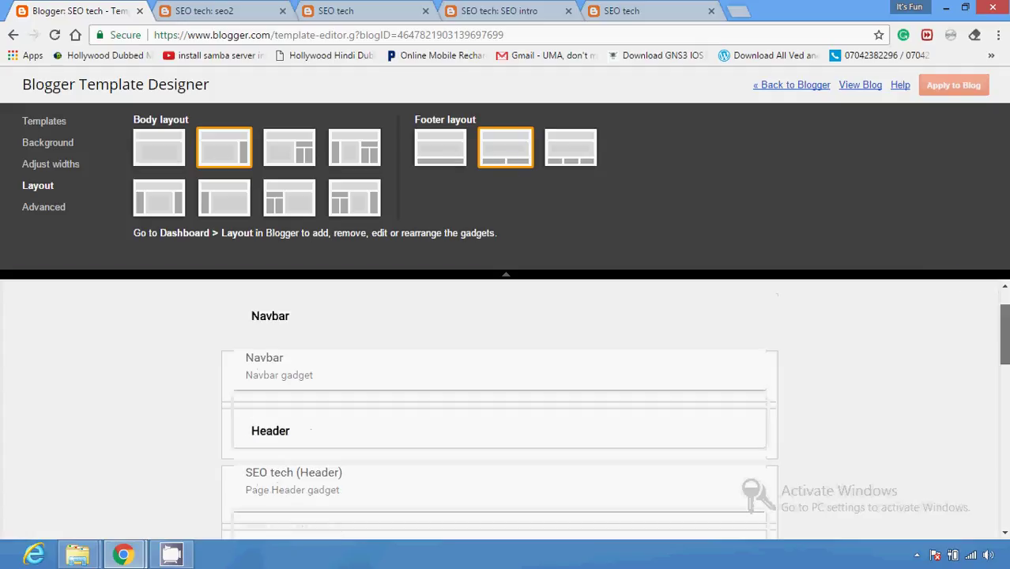
pyautogui.scroll(-6, 588, 356)
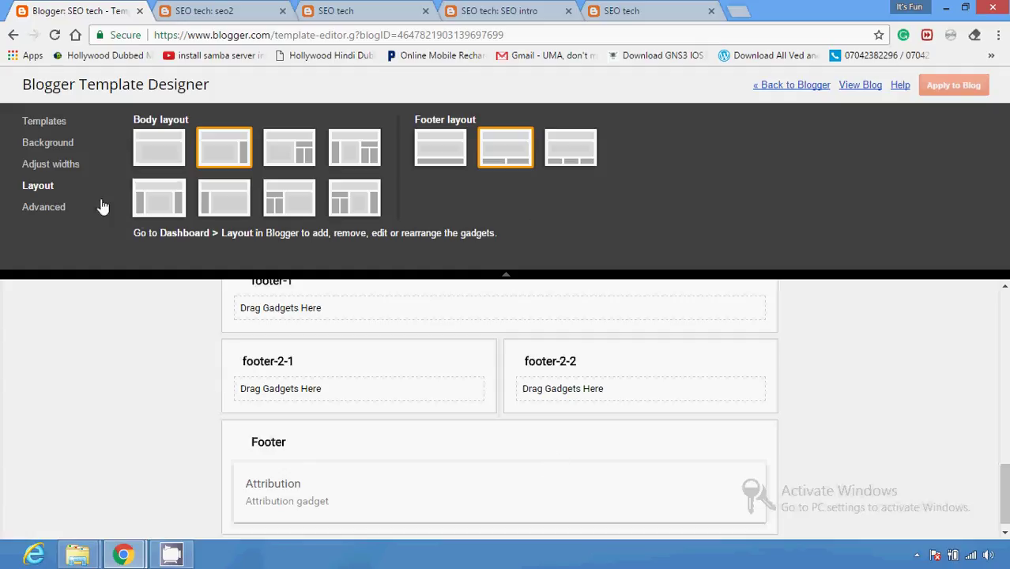
pyautogui.scroll(3, 500, 407)
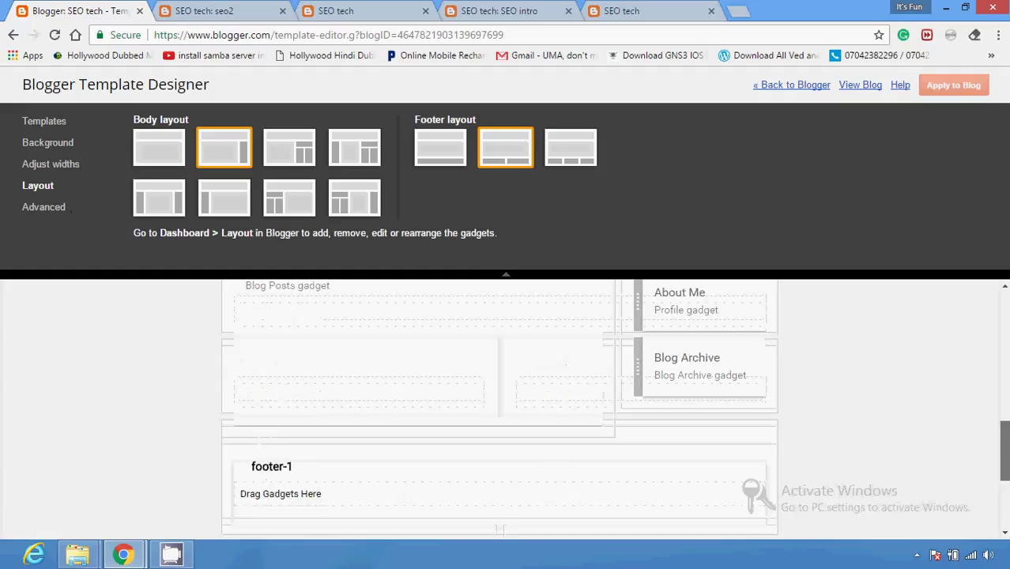
pyautogui.scroll(3, 500, 407)
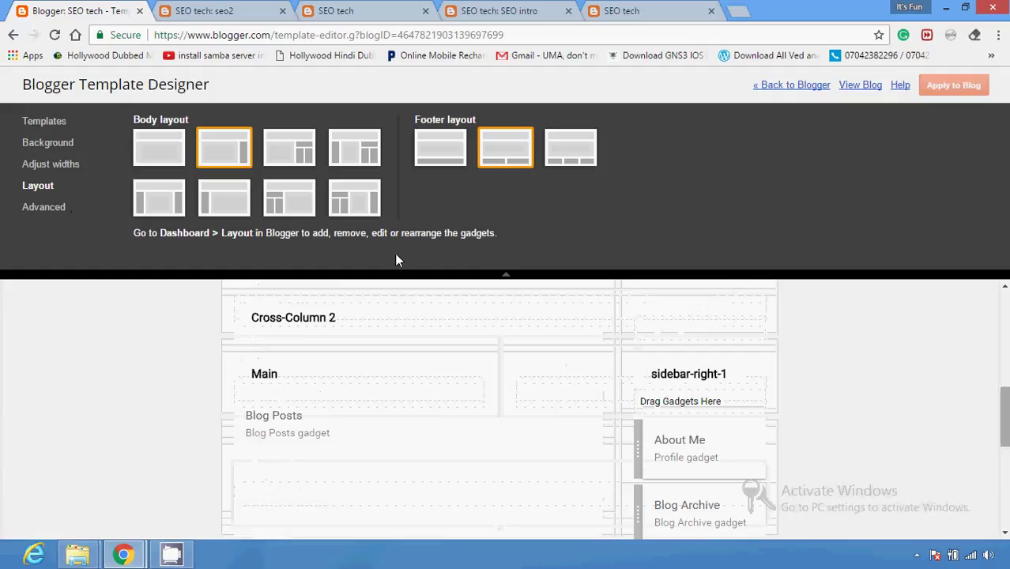
# In Advanced Page Text, try Times New Roman at 16px
pyautogui.click(45, 207)
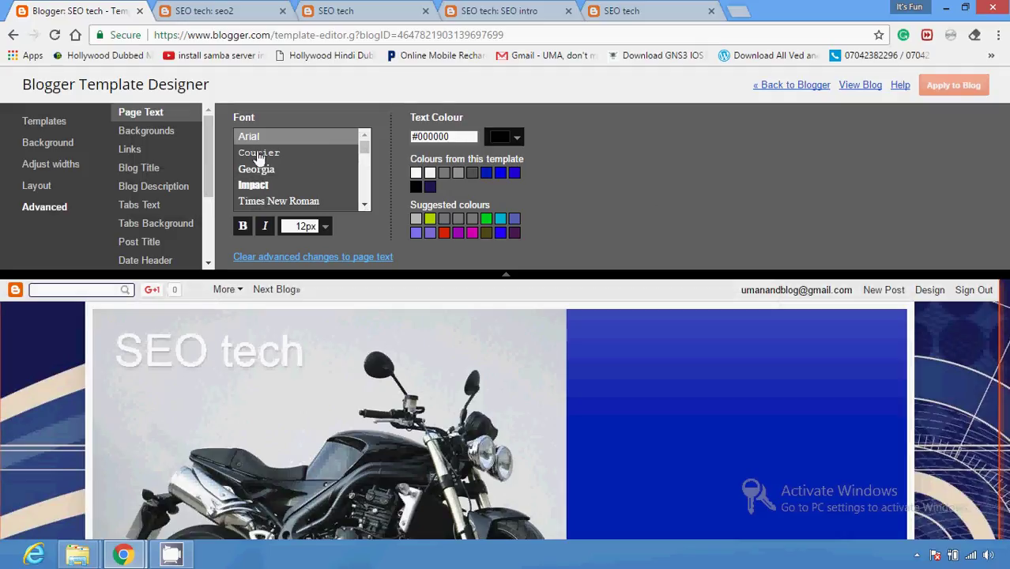
pyautogui.click(260, 203)
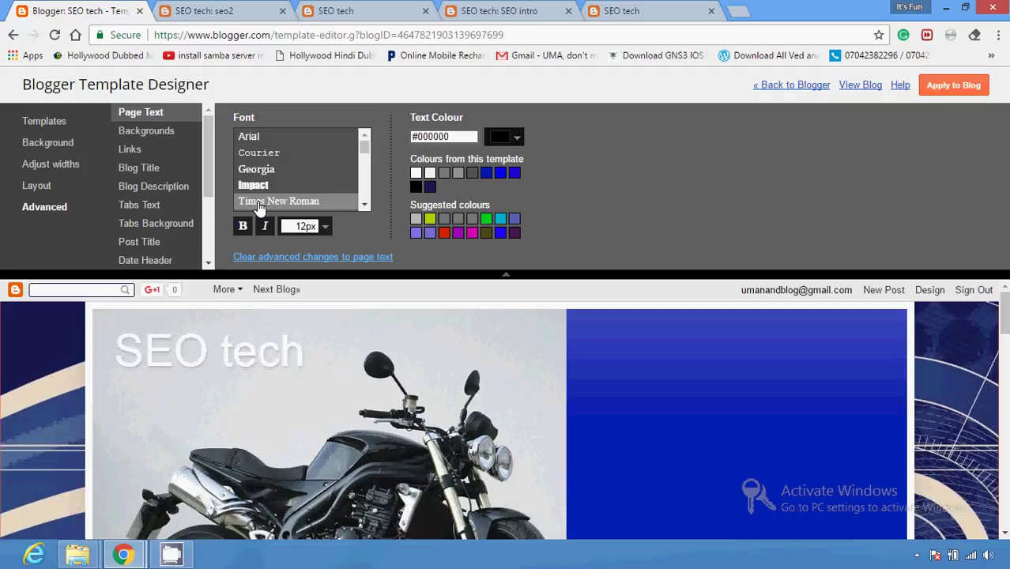
pyautogui.click(326, 228)
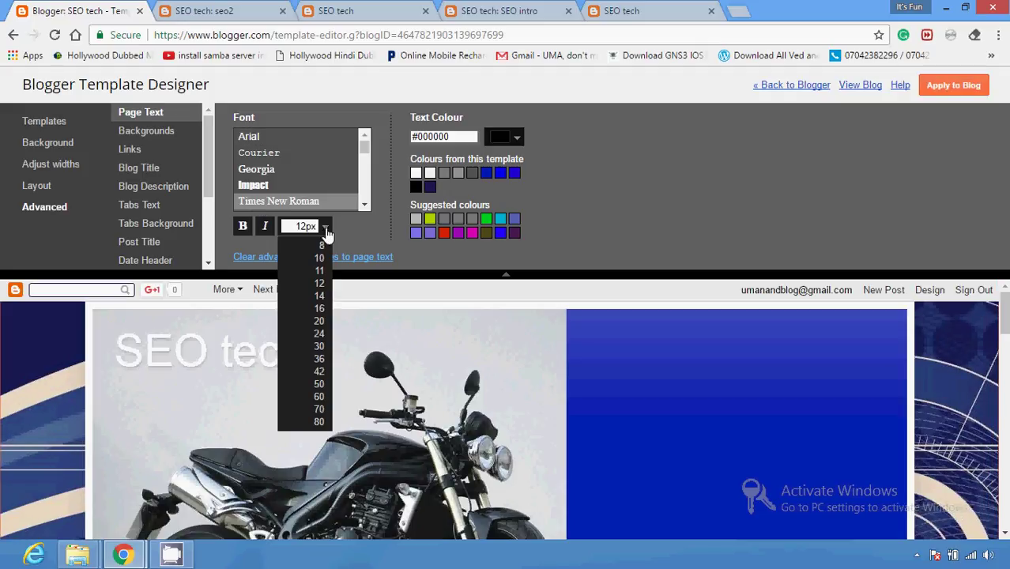
pyautogui.click(319, 308)
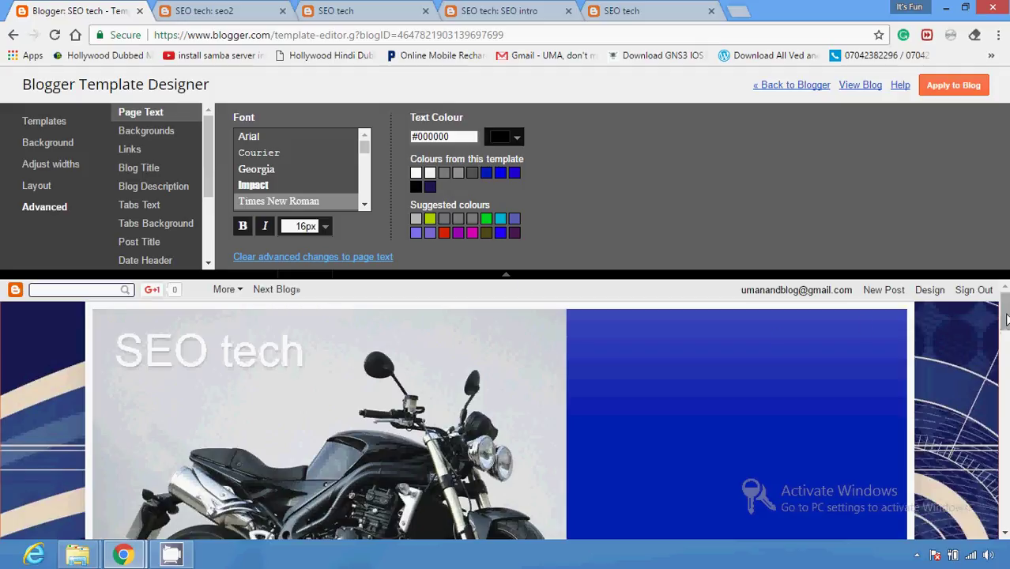
pyautogui.moveTo(1004, 312); pyautogui.dragTo(1004, 383)
pyautogui.scroll(2, 506, 407)
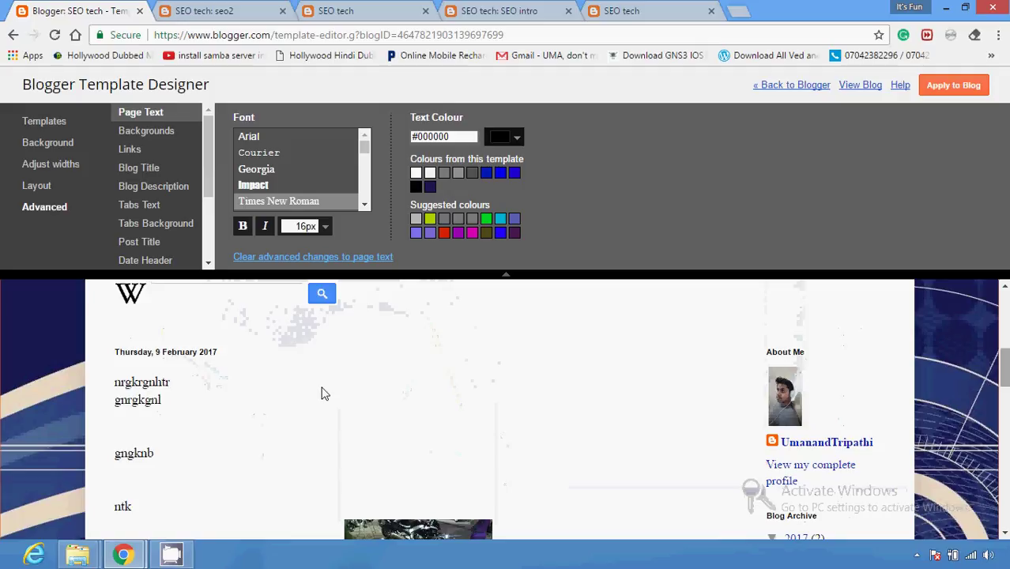
pyautogui.scroll(1, 474, 332)
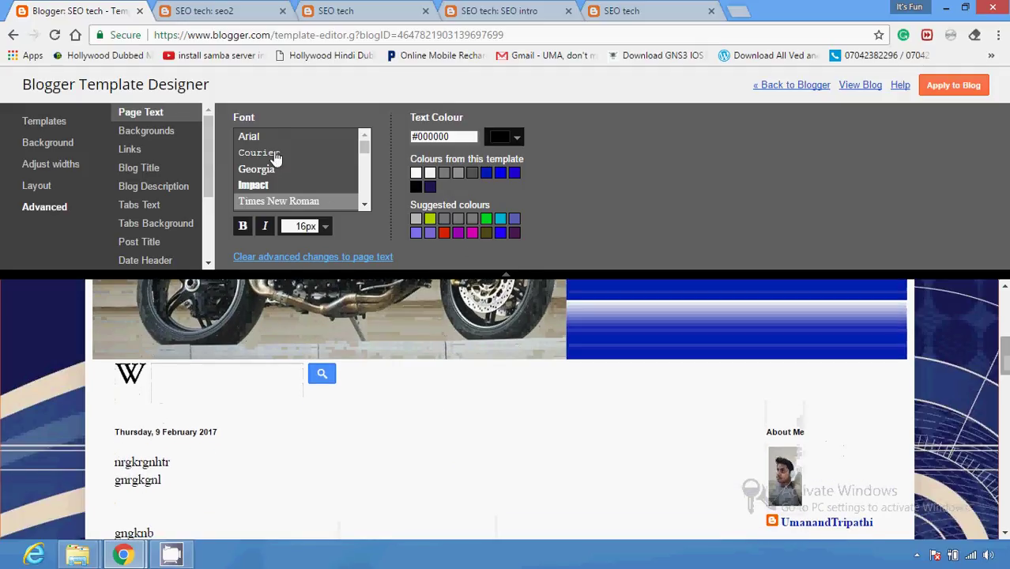
# Compare Arial and Courier, then settle on Georgia at 20px
pyautogui.click(273, 138)
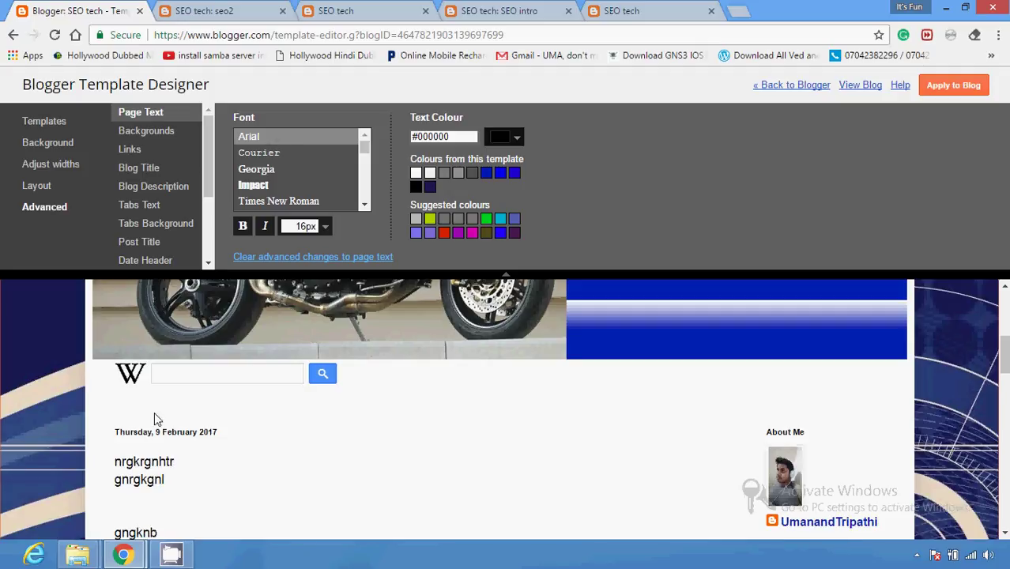
pyautogui.click(264, 156)
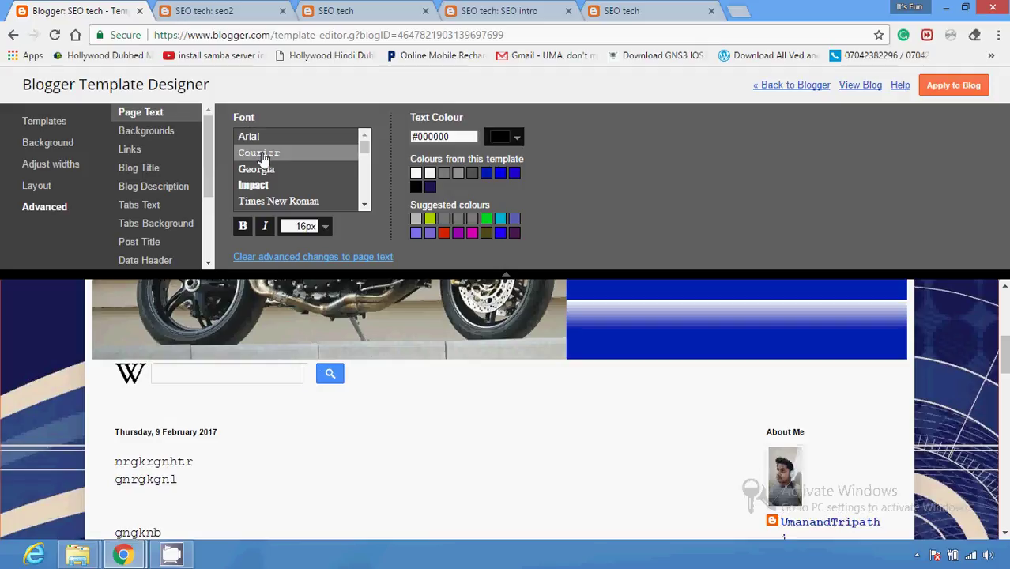
pyautogui.click(263, 171)
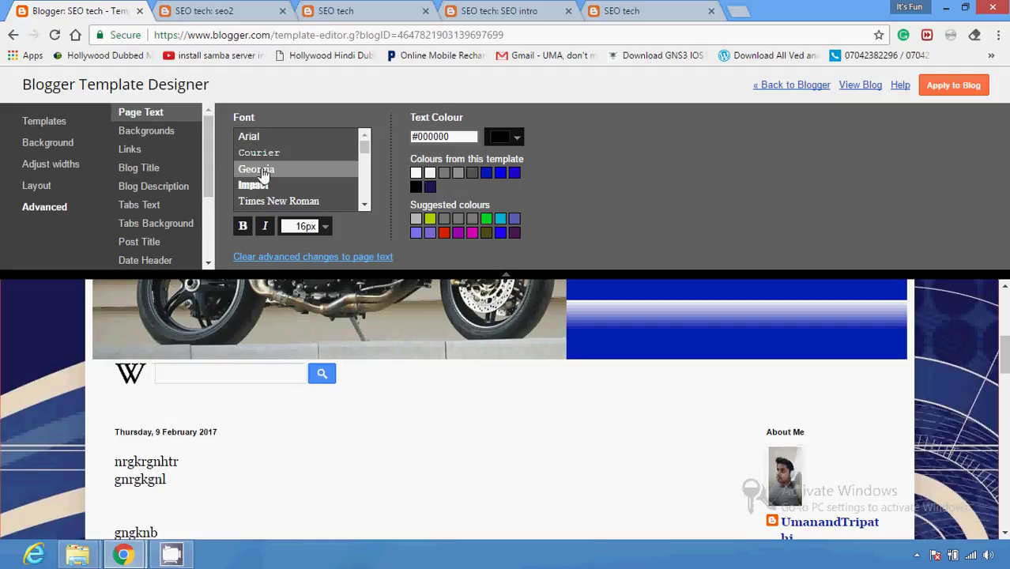
pyautogui.click(324, 228)
pyautogui.click(325, 331)
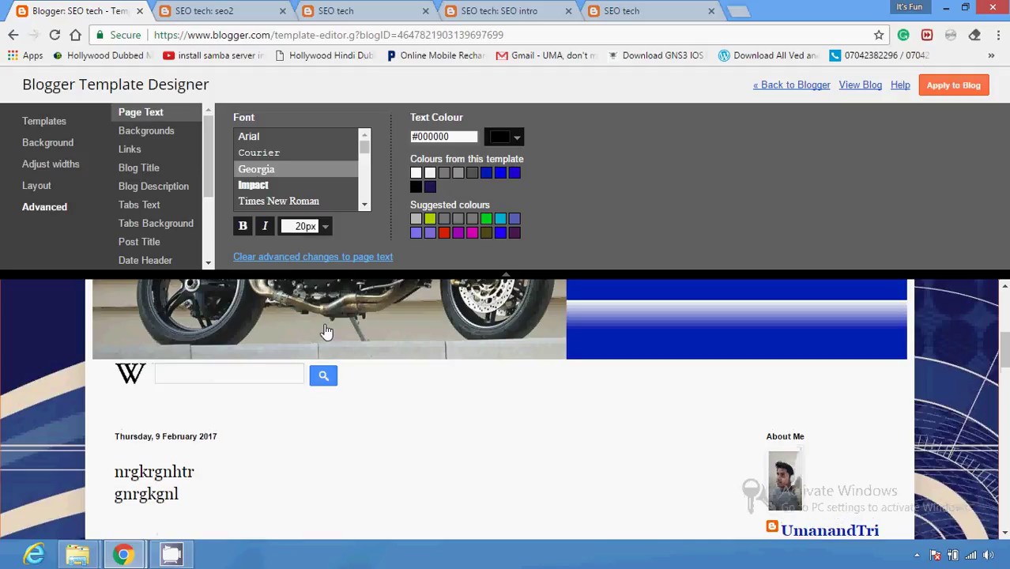
# Make the page text dark red #cc0000, bold and italic
pyautogui.click(515, 140)
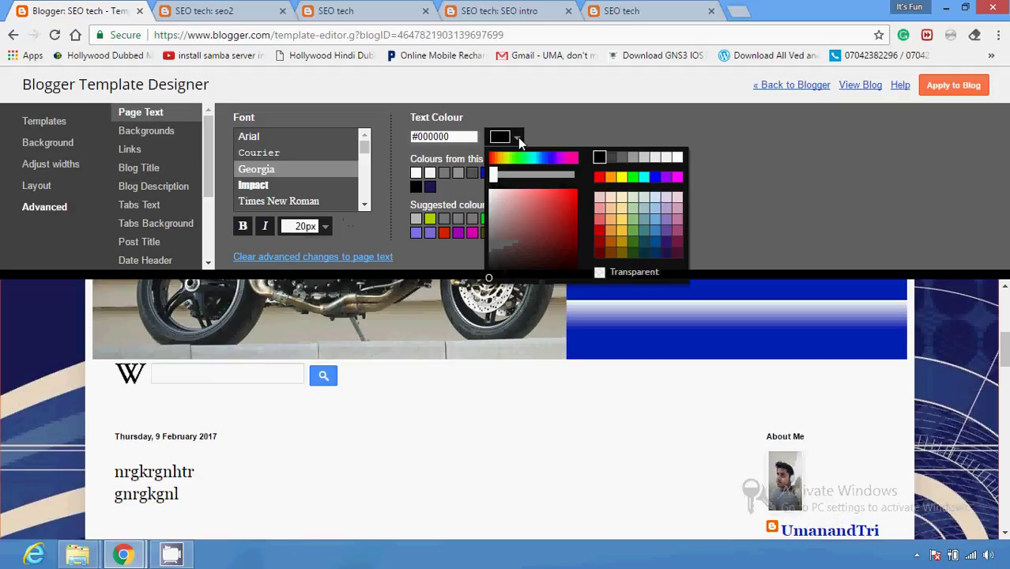
pyautogui.click(600, 231)
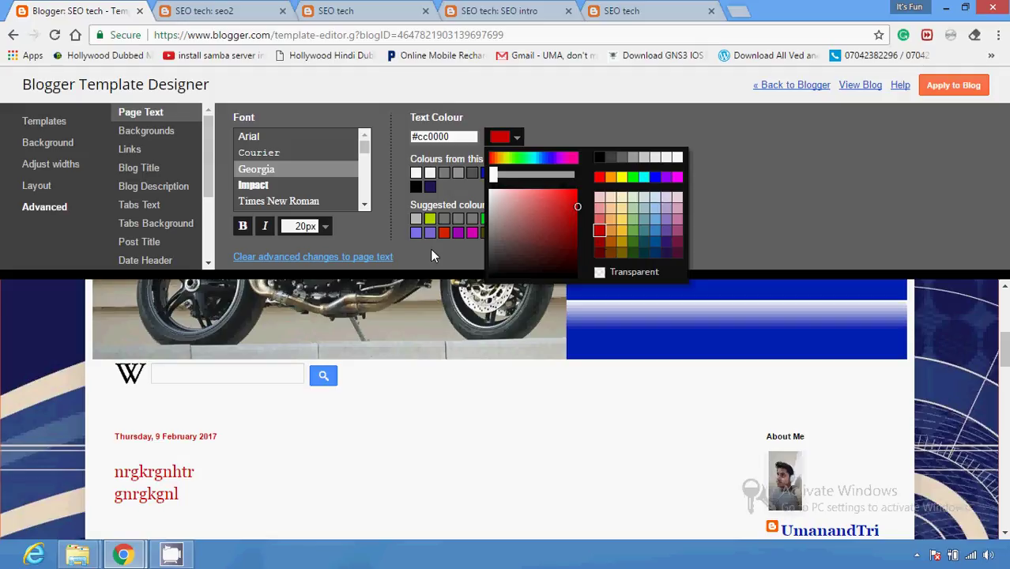
pyautogui.click(431, 251)
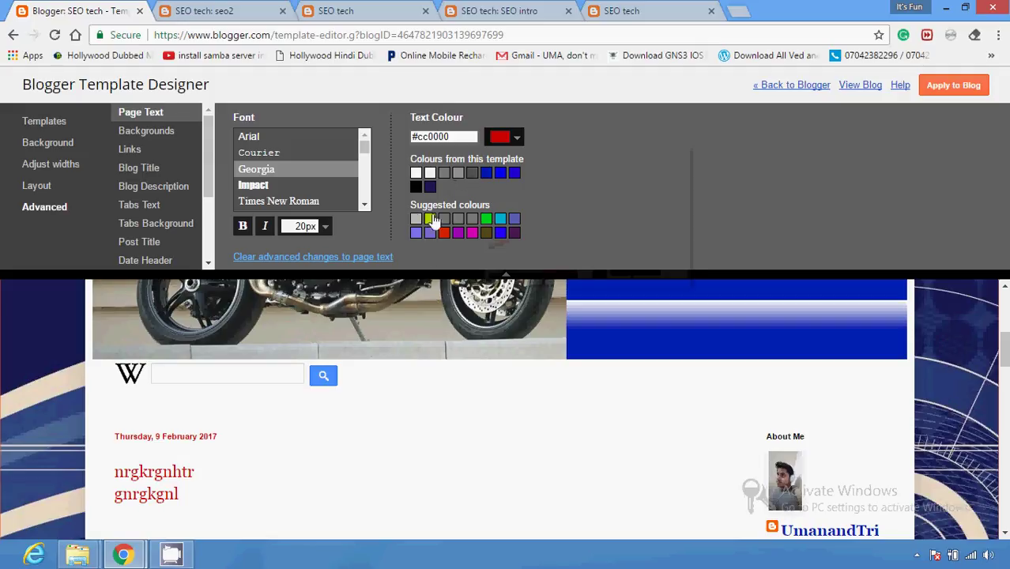
pyautogui.click(243, 226)
pyautogui.click(266, 227)
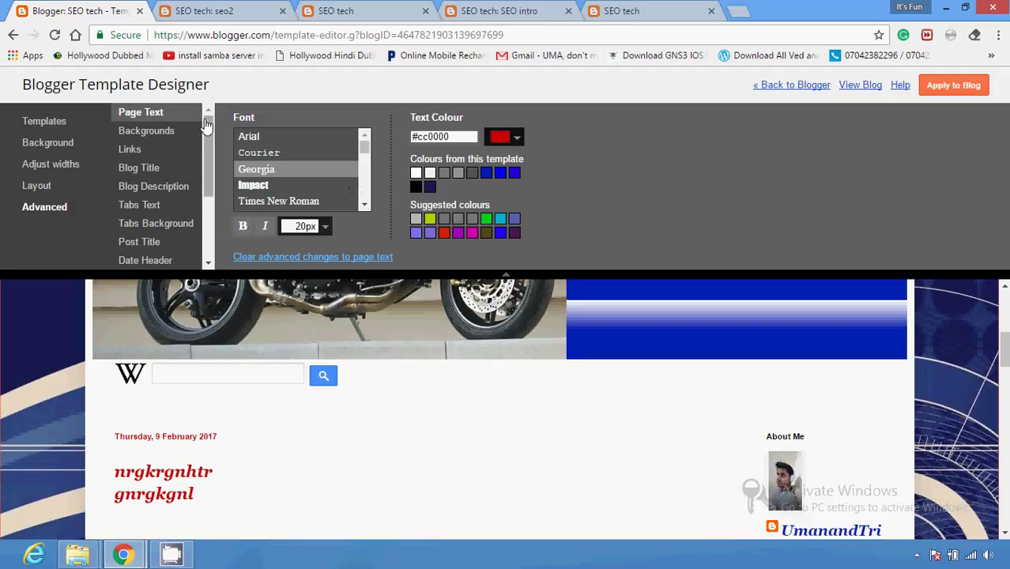
# Set the Outer Background colour to pale yellow #fff2cc
pyautogui.click(161, 132)
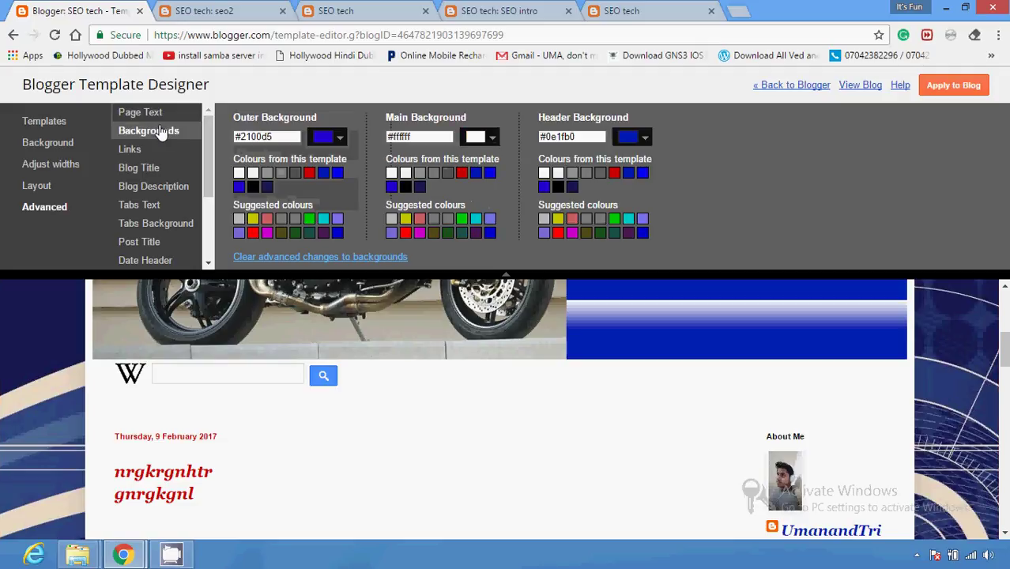
pyautogui.click(340, 139)
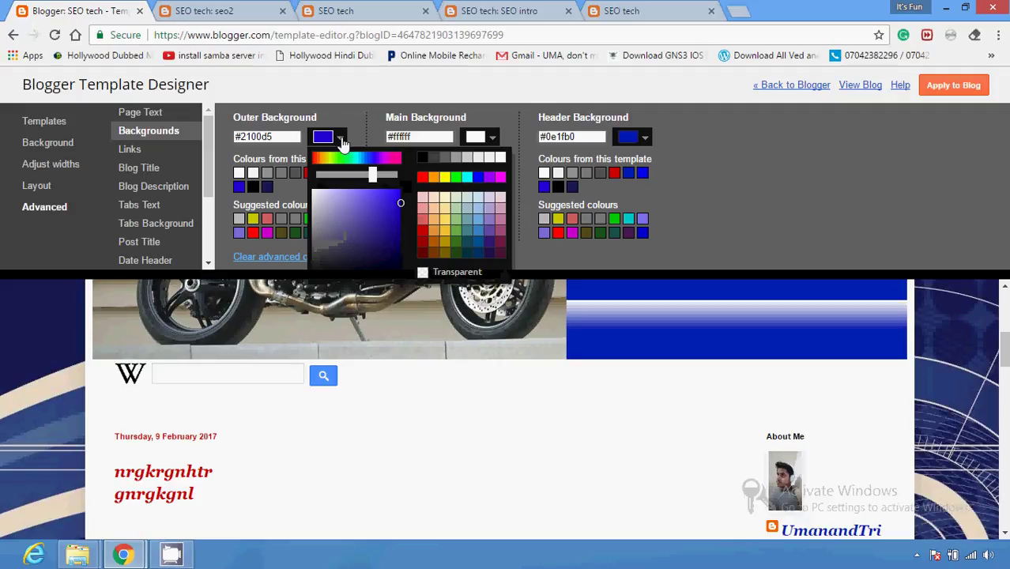
pyautogui.click(445, 198)
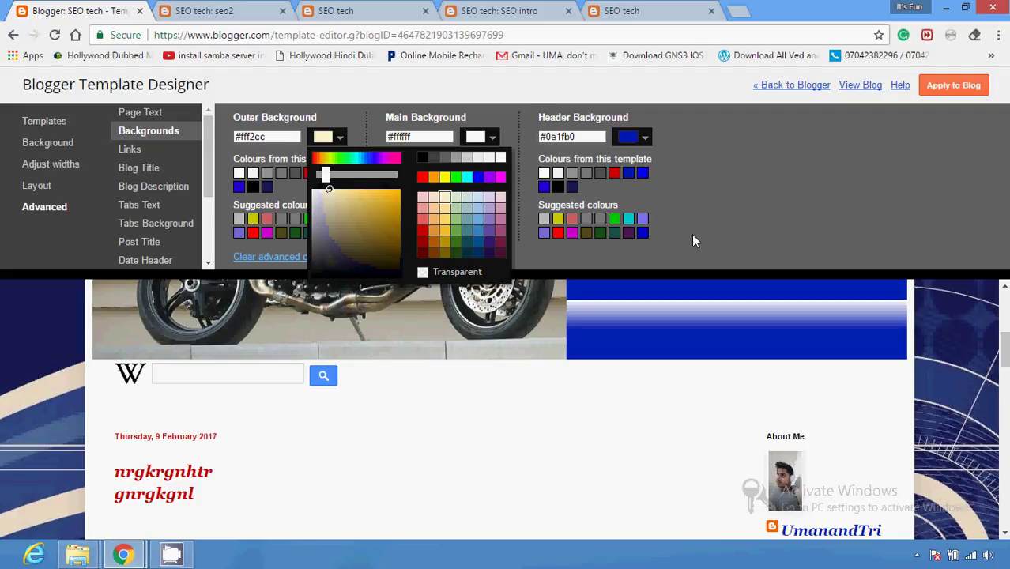
pyautogui.click(706, 209)
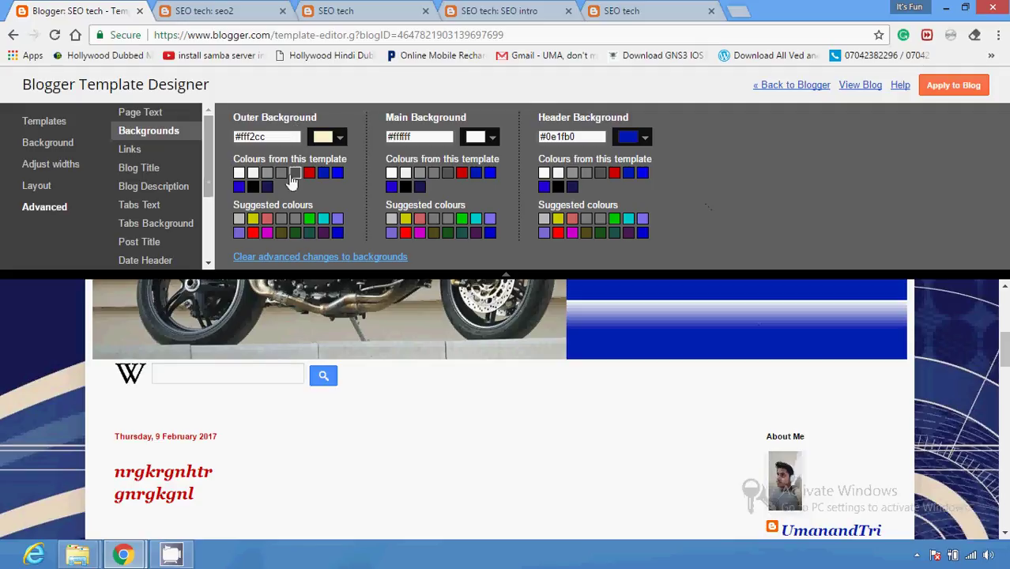
pyautogui.click(135, 150)
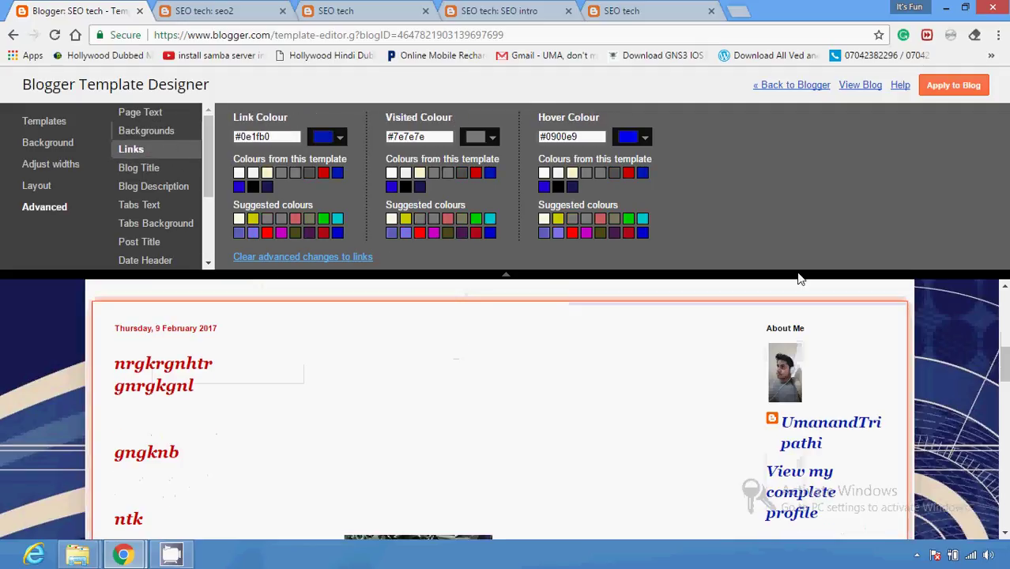
# Set the link hover colour to light green #93c47d, keeping links #0e1fb0 and visited #7e7e7e
pyautogui.click(318, 139)
pyautogui.click(319, 141)
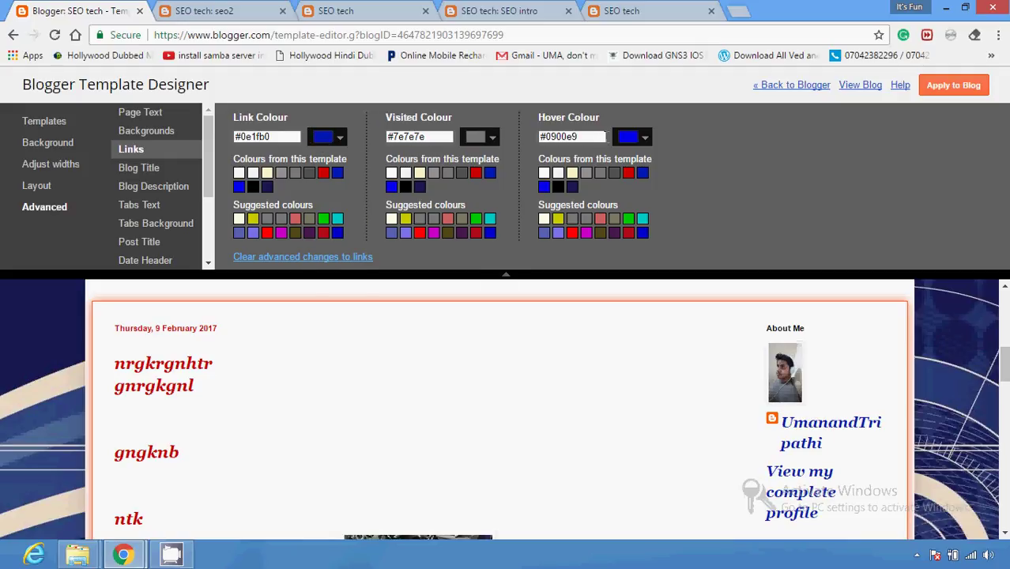
pyautogui.click(646, 144)
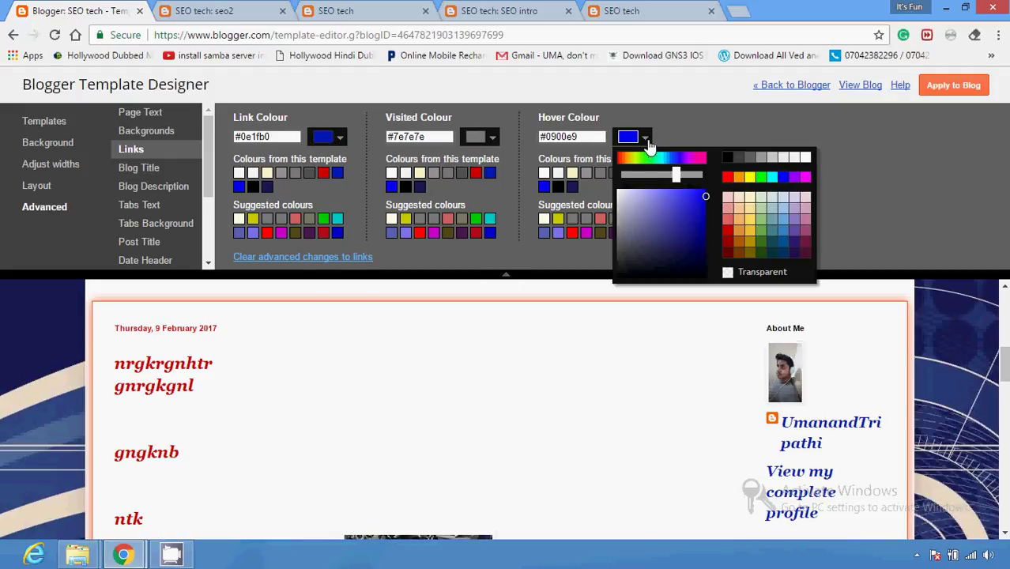
pyautogui.click(762, 221)
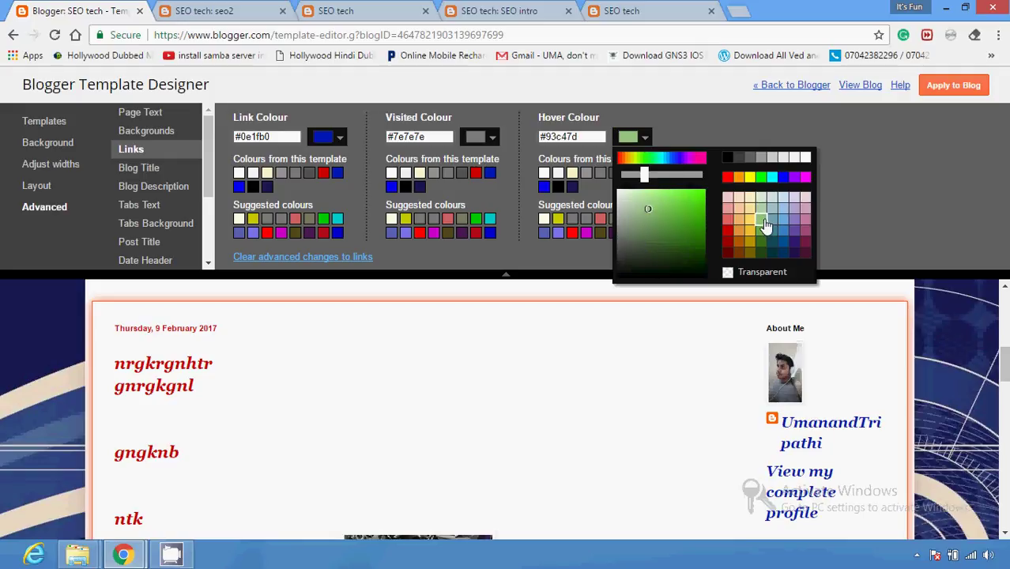
pyautogui.click(883, 222)
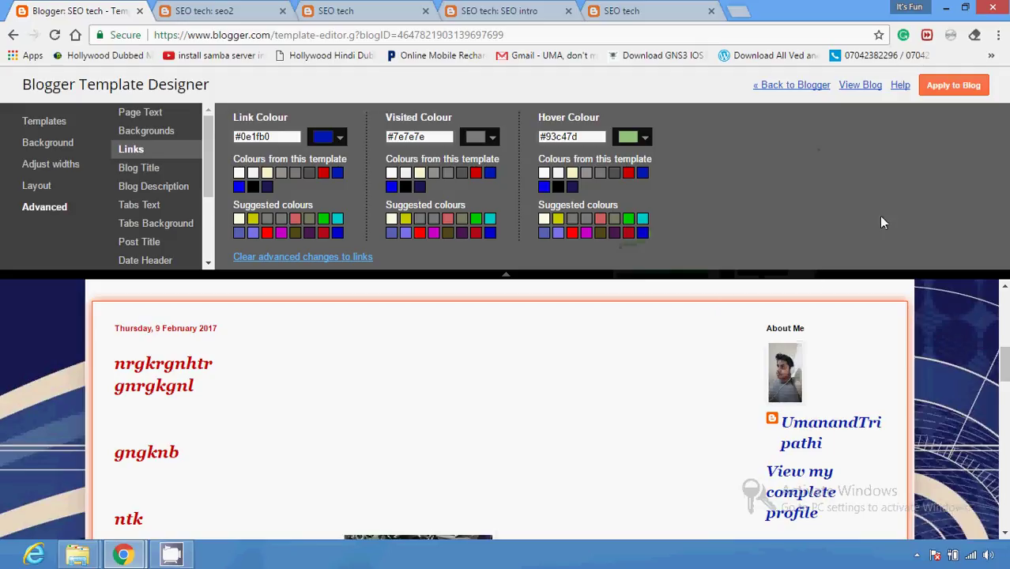
pyautogui.scroll(-7, 499, 407)
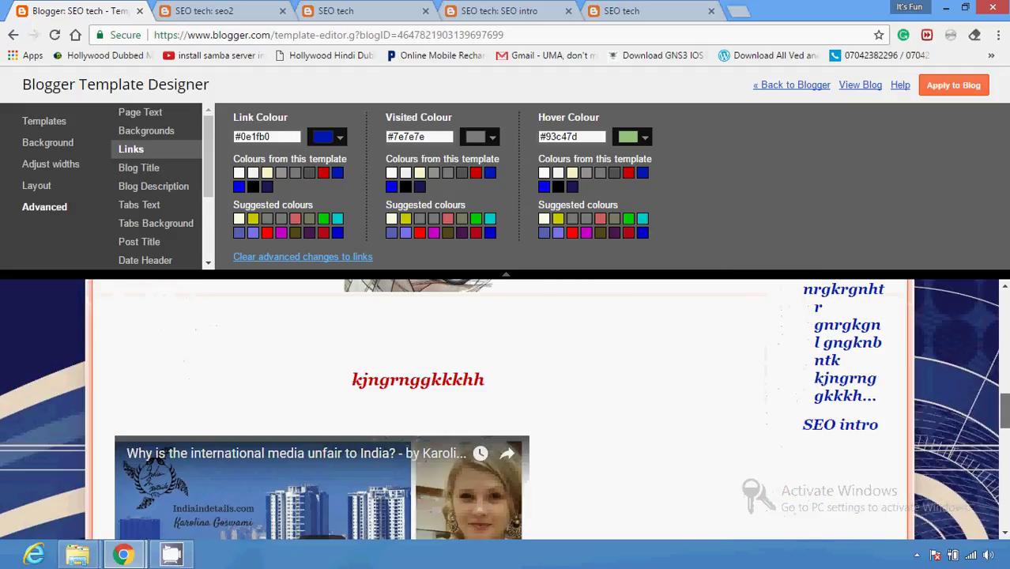
pyautogui.scroll(-3, 500, 407)
pyautogui.scroll(2, 499, 407)
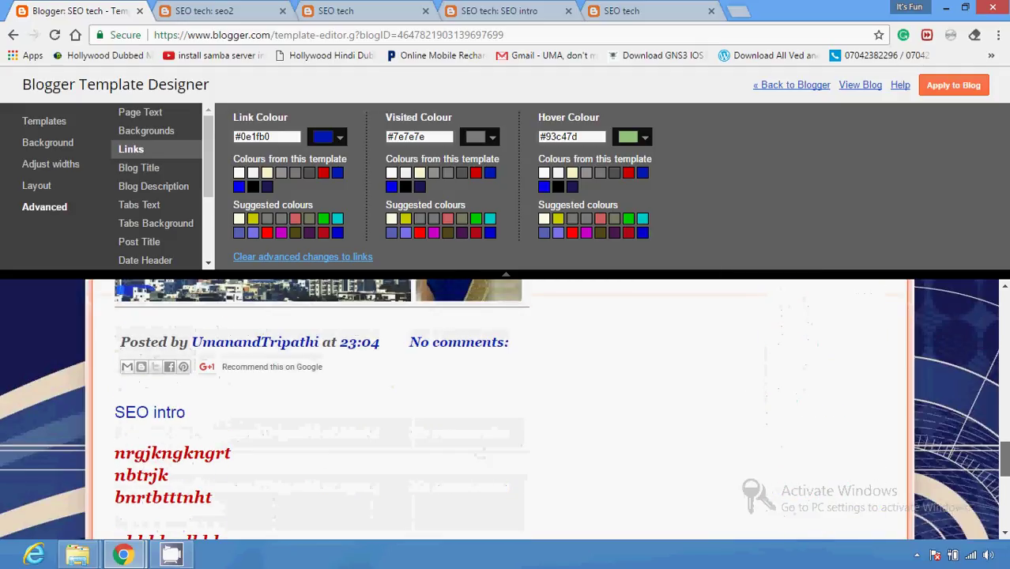
pyautogui.scroll(6, 499, 407)
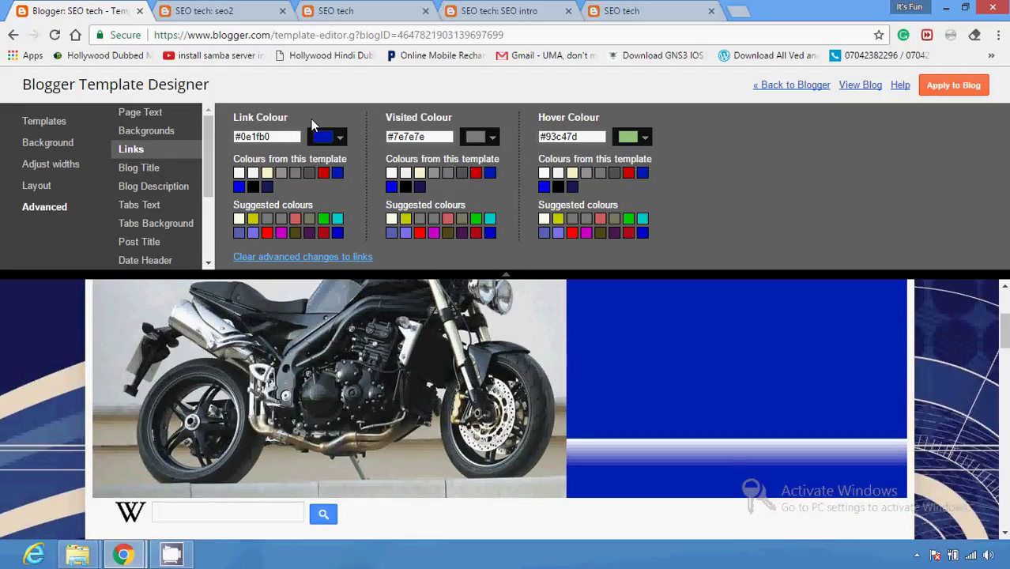
pyautogui.scroll(-1, 162, 158)
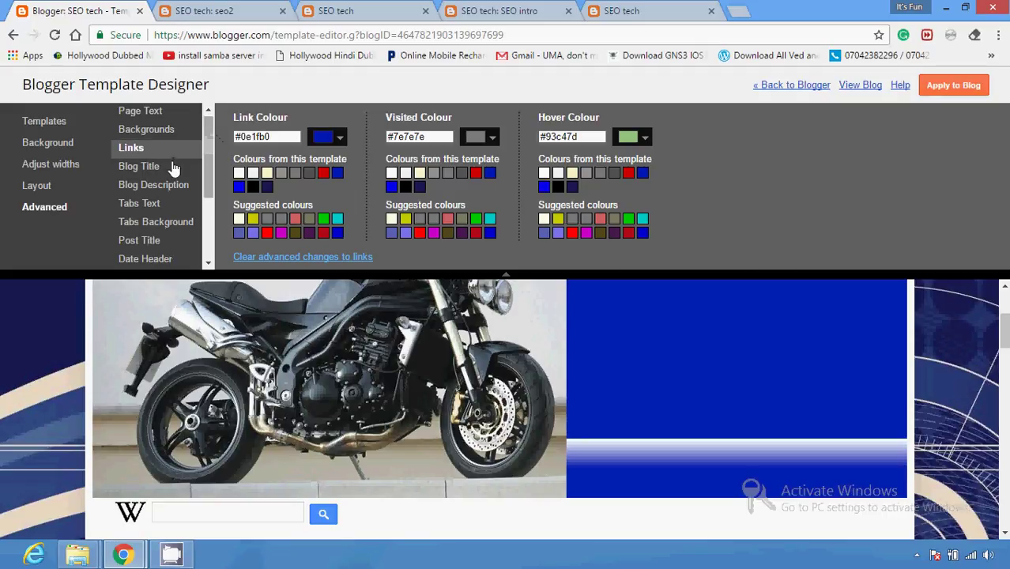
# Set the blog title font to bold Times New Roman
pyautogui.click(141, 166)
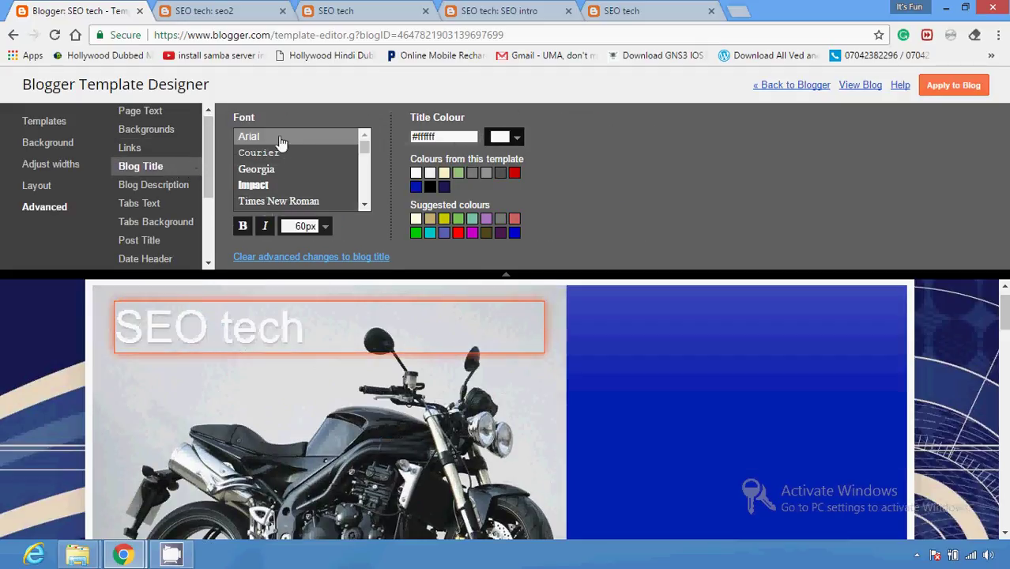
pyautogui.click(290, 202)
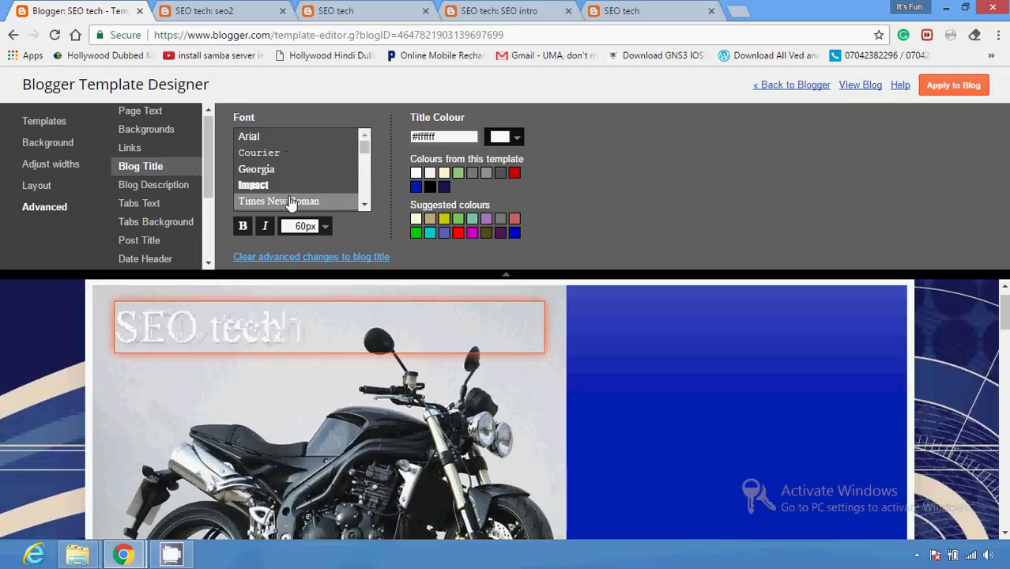
pyautogui.click(243, 227)
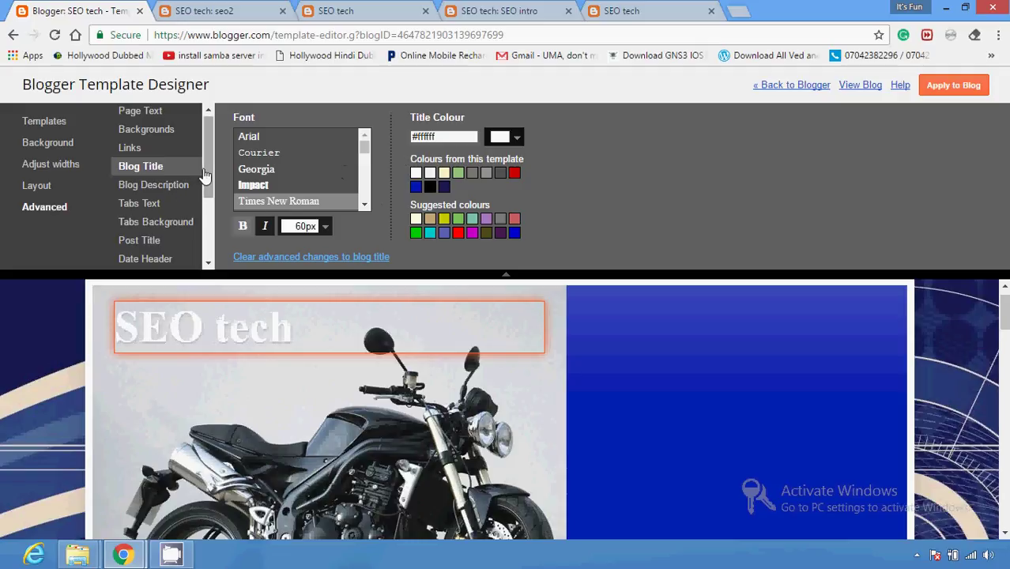
# Go through the description, tabs, post title and mobile button settings to the Add CSS box
pyautogui.click(176, 193)
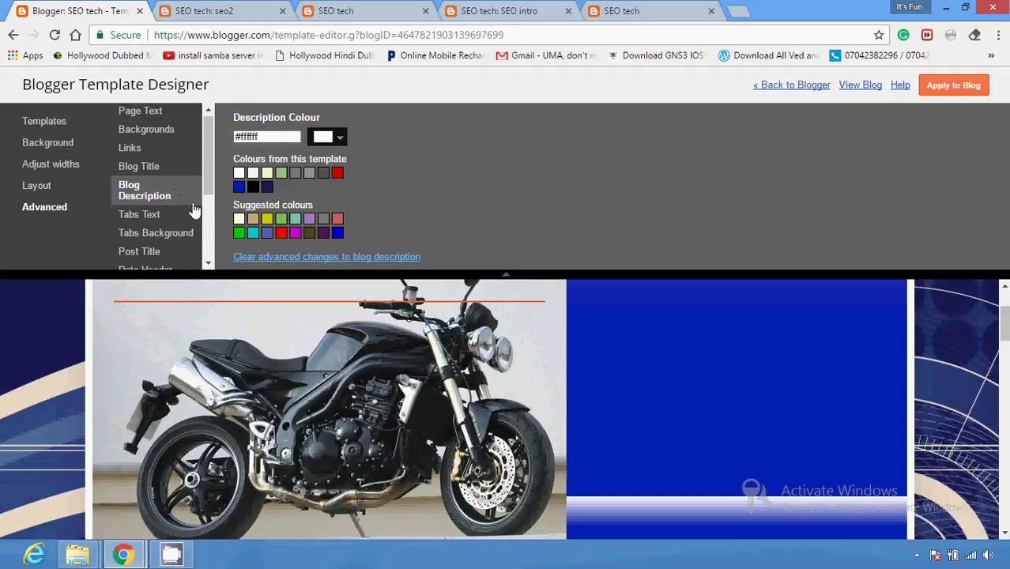
pyautogui.moveTo(207, 172); pyautogui.dragTo(209, 213)
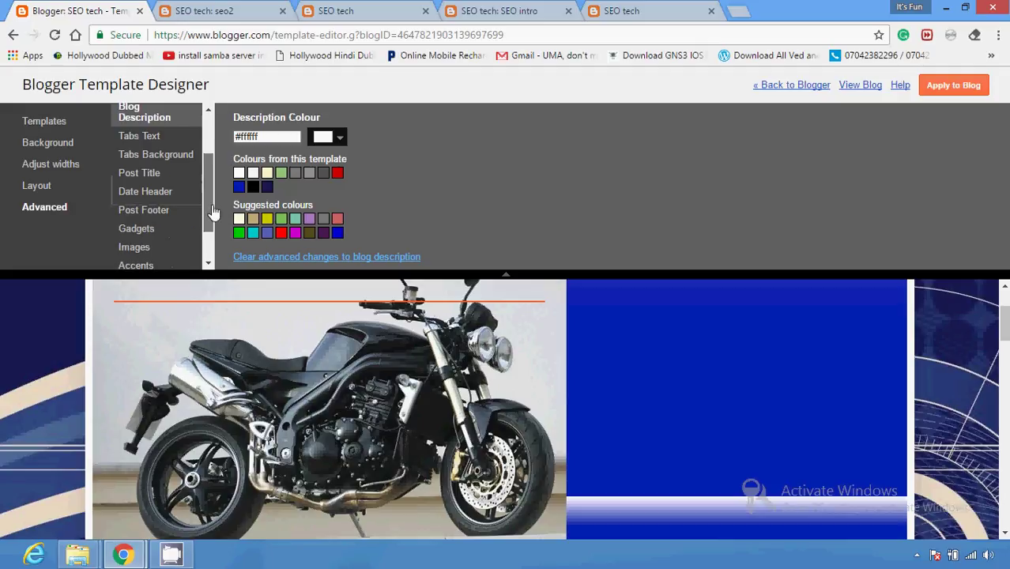
pyautogui.click(174, 158)
pyautogui.click(158, 173)
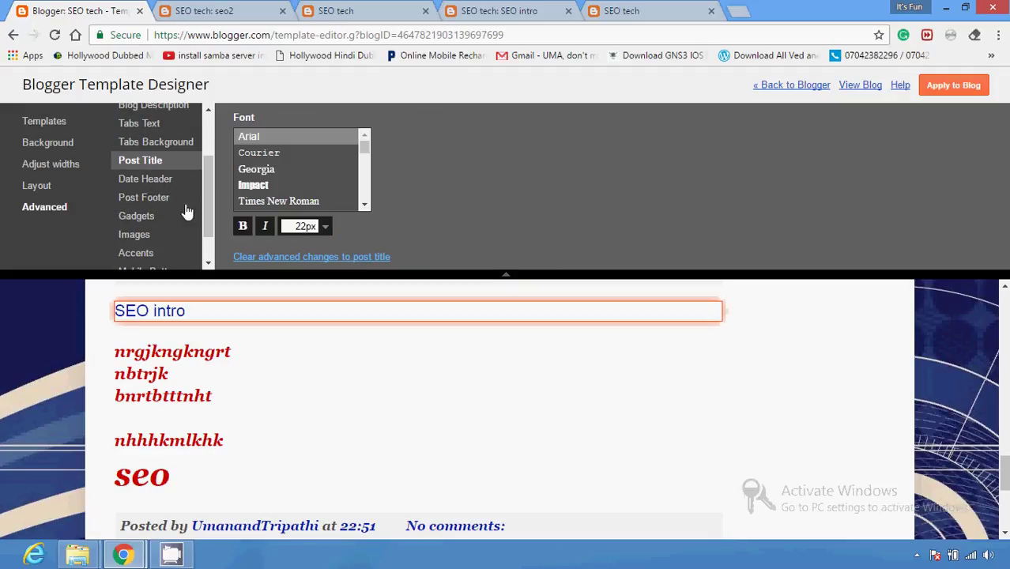
pyautogui.moveTo(204, 214); pyautogui.dragTo(205, 231)
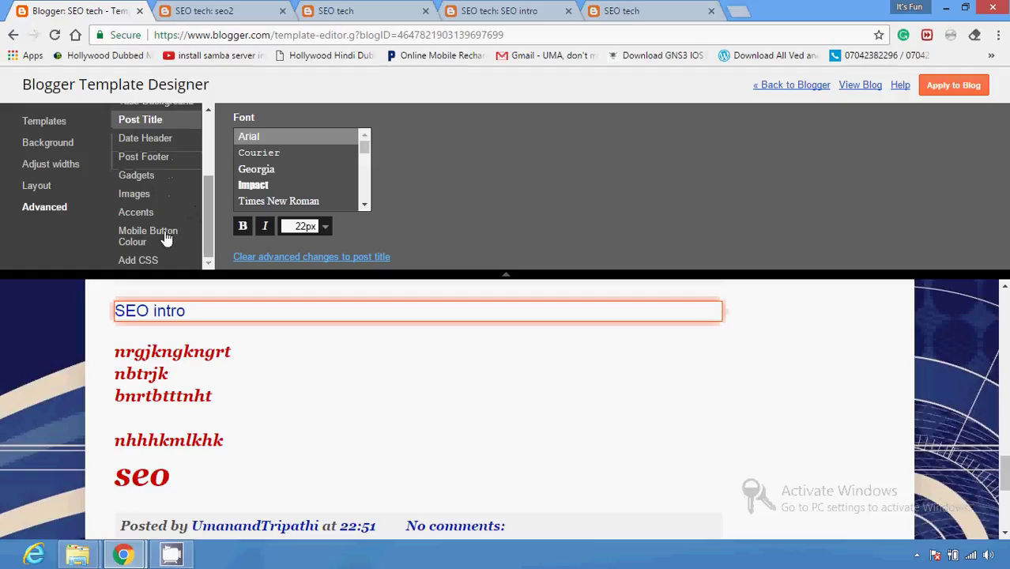
pyautogui.click(166, 237)
pyautogui.click(142, 261)
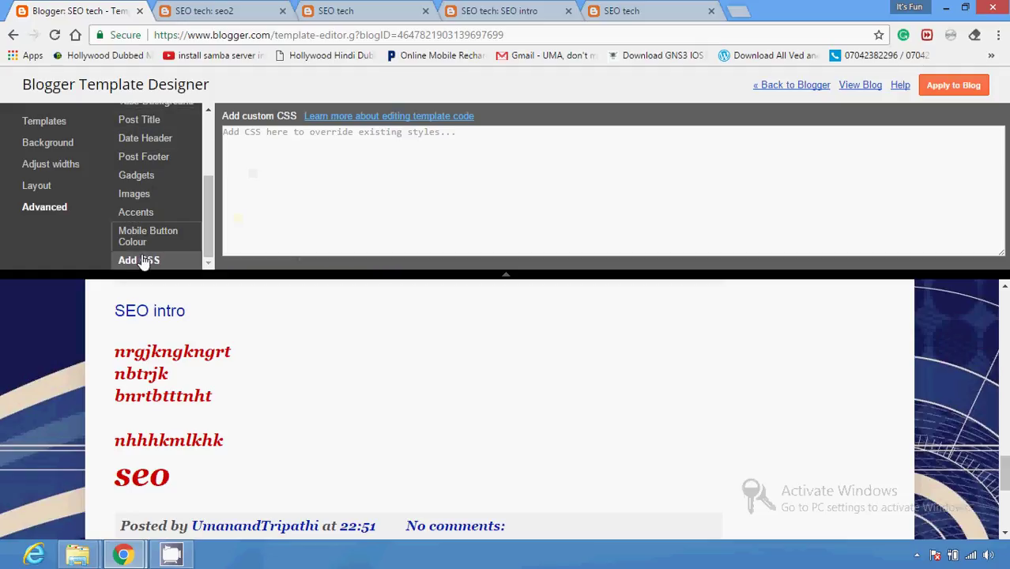
# Leave the custom CSS empty, check the live blog, and apply the design changes
pyautogui.click(321, 158)
pyautogui.click(248, 140)
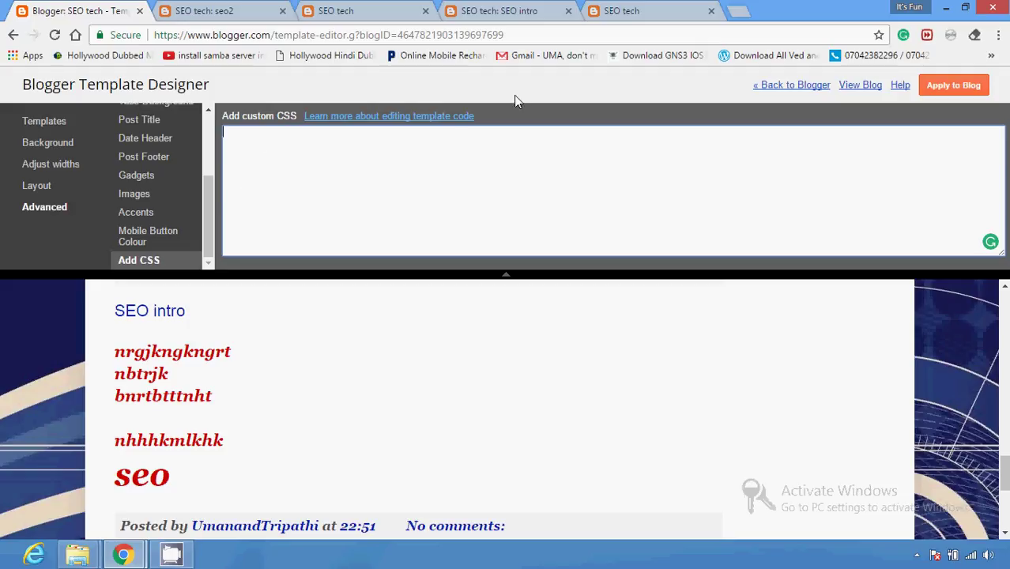
pyautogui.click(615, 9)
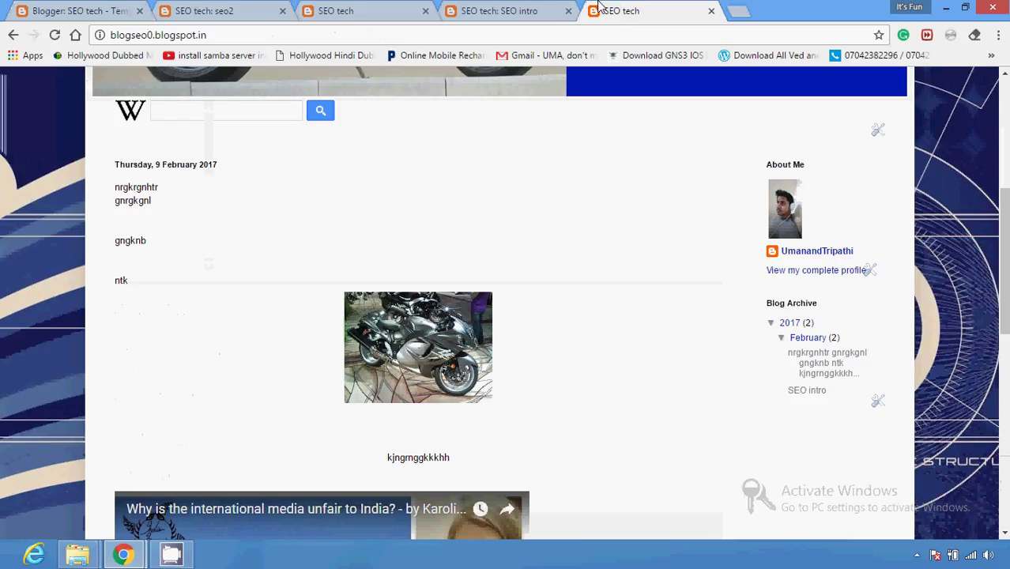
pyautogui.click(28, 8)
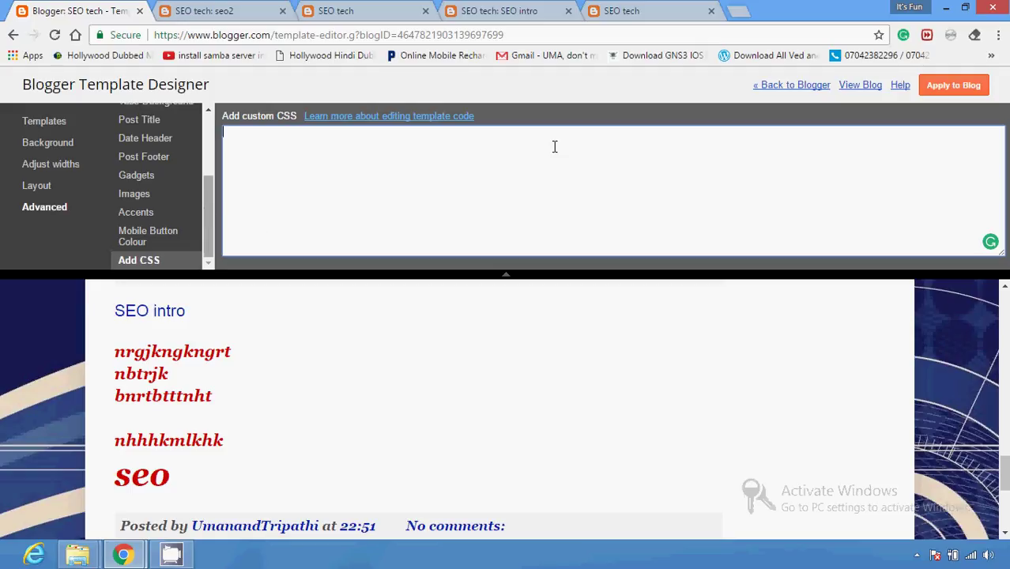
pyautogui.click(955, 86)
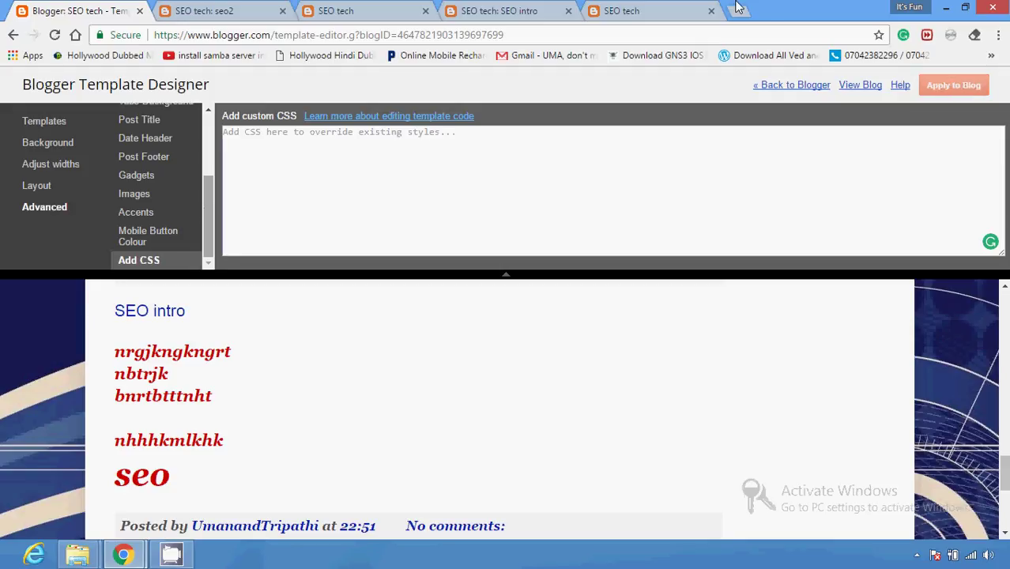
pyautogui.click(664, 10)
pyautogui.click(54, 36)
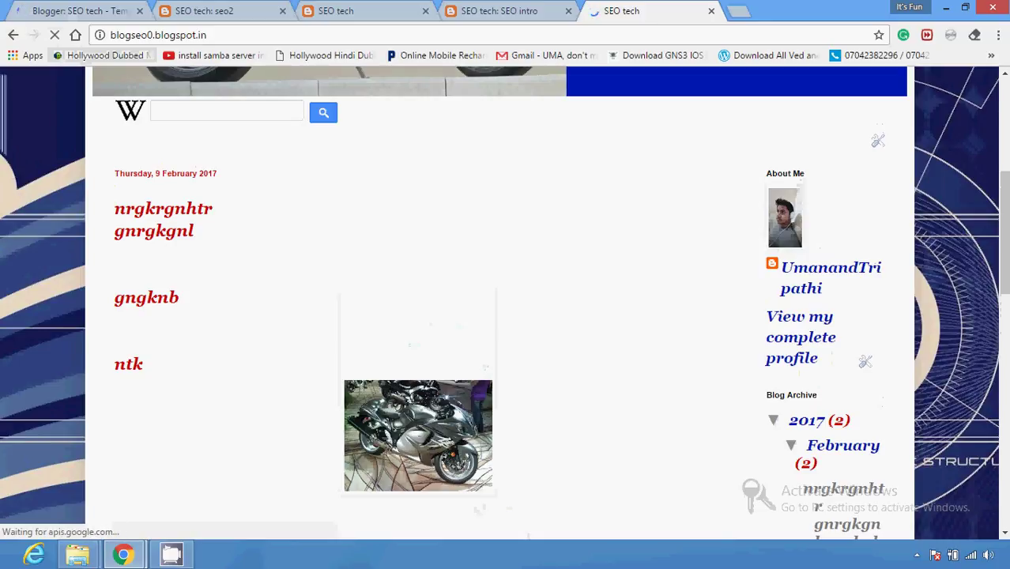
pyautogui.scroll(-4, 505, 316)
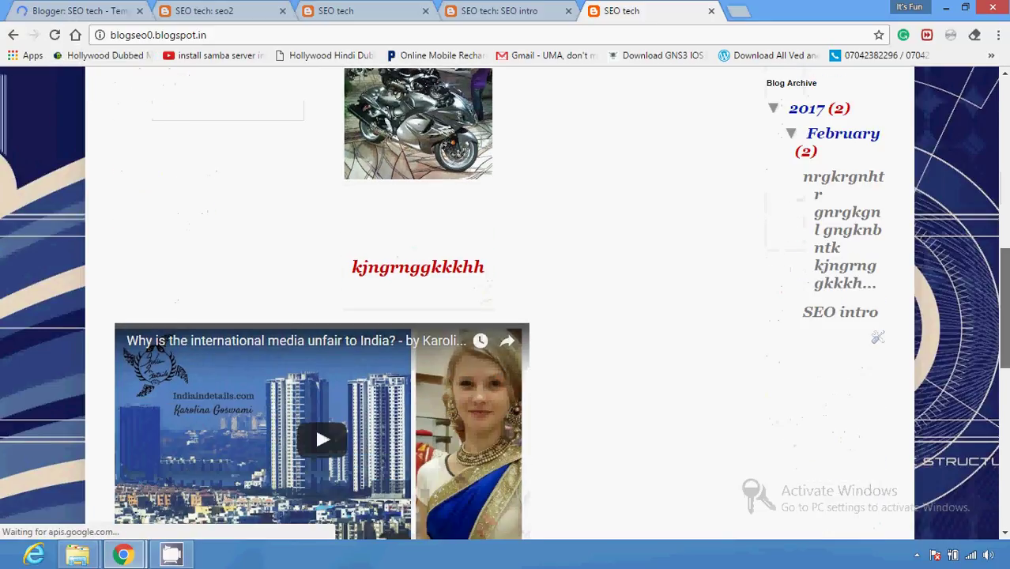
pyautogui.scroll(-3, 878, 337)
pyautogui.scroll(7, 877, 396)
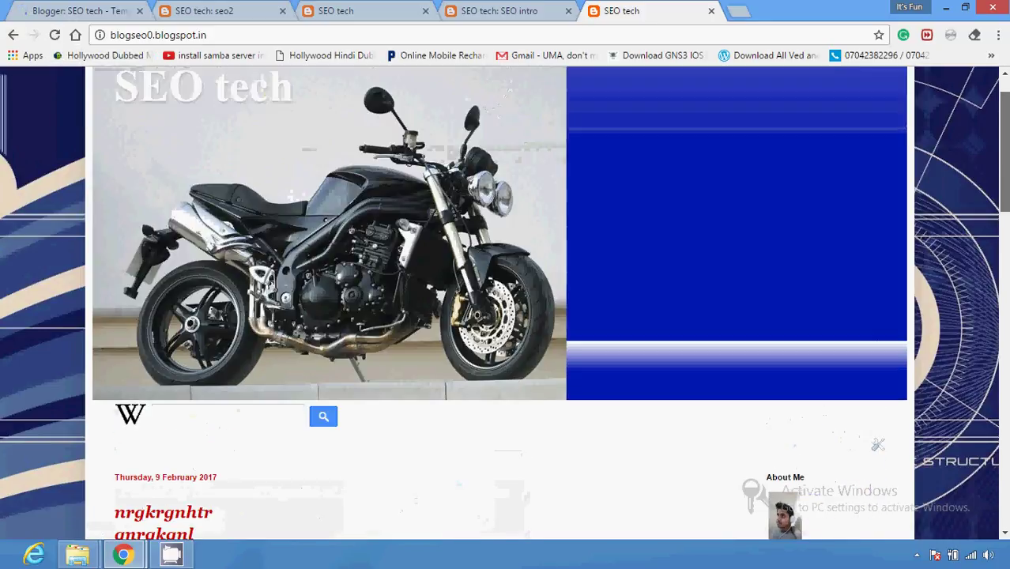
pyautogui.click(115, 10)
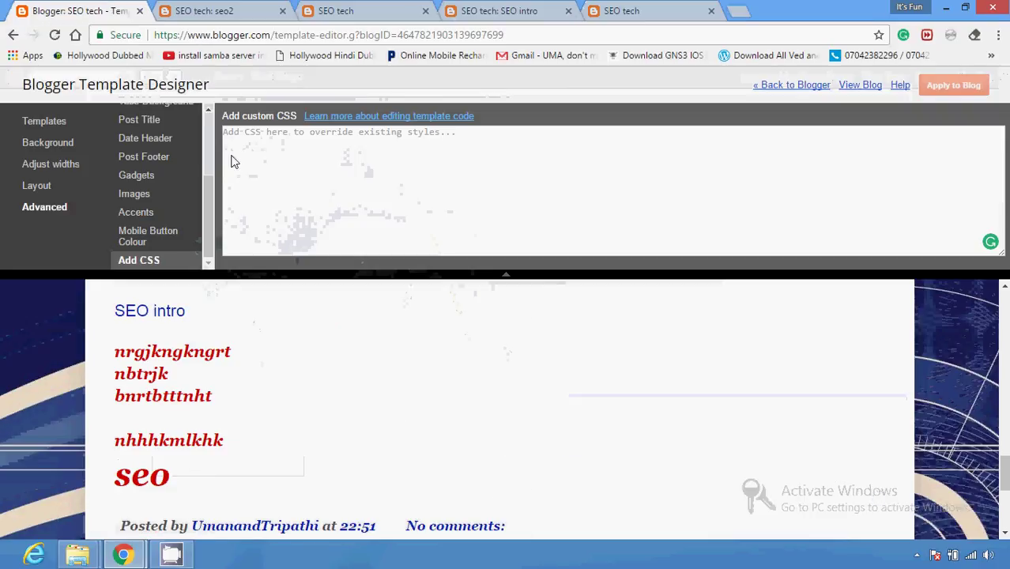
# Save the arrangement on the blog's Layout page, then review its gadget, sidebar and footer sections
pyautogui.click(775, 91)
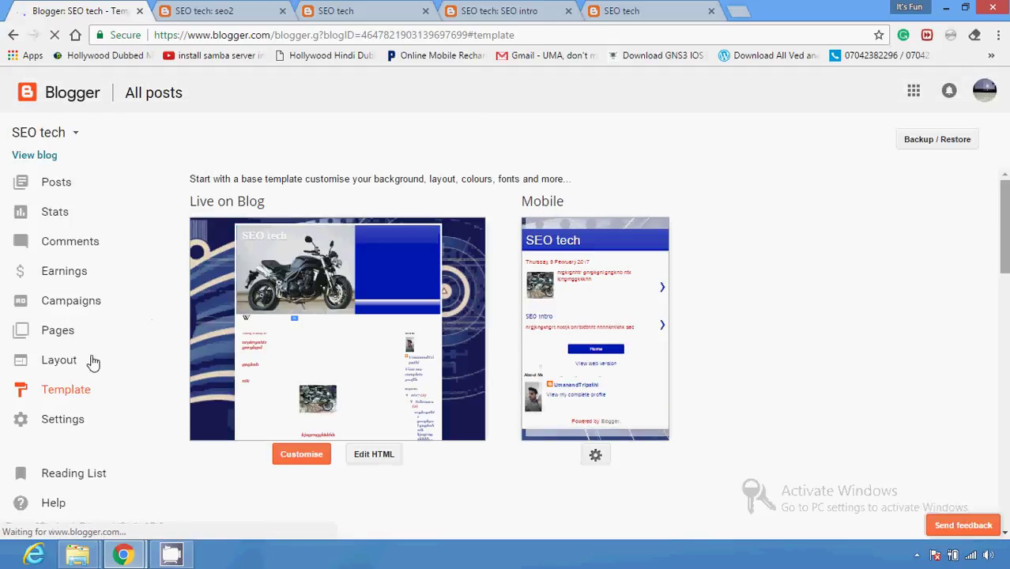
pyautogui.click(92, 361)
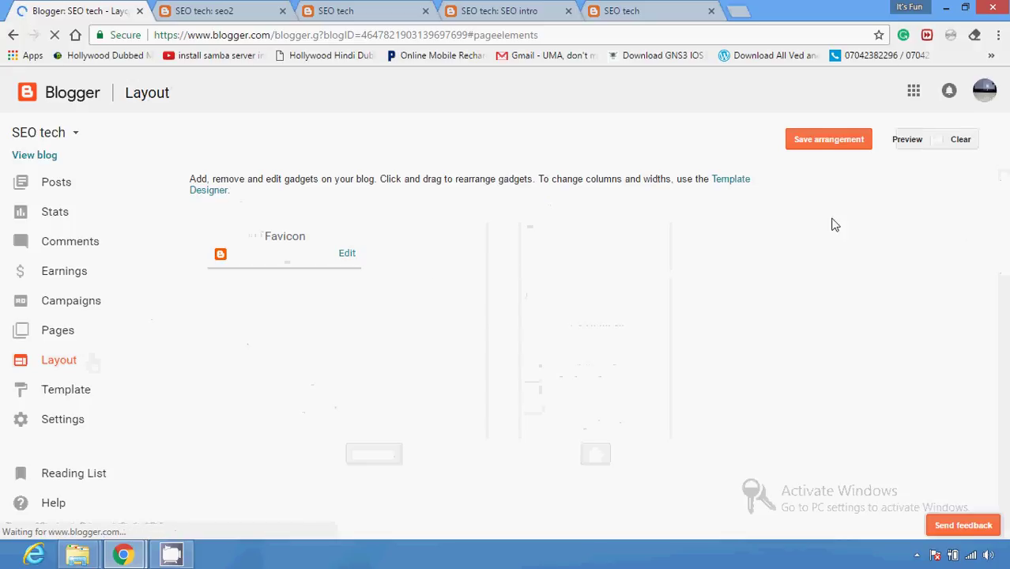
pyautogui.click(830, 142)
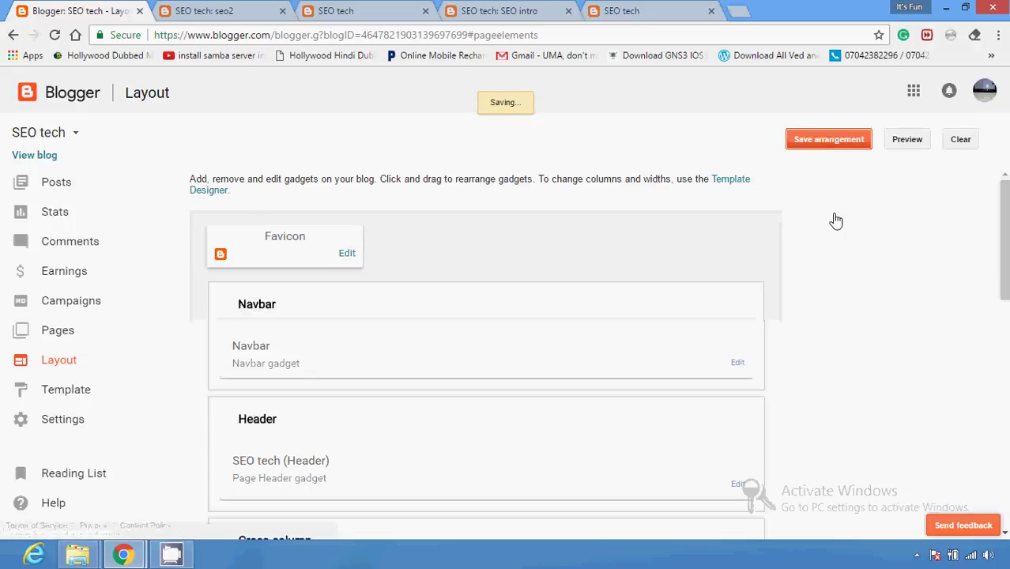
pyautogui.scroll(-7, 486, 356)
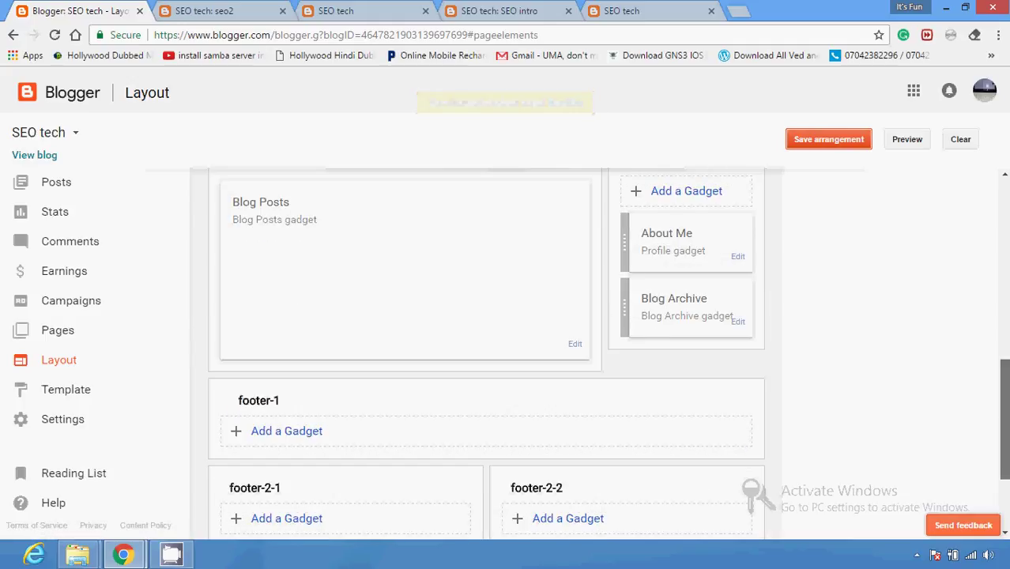
pyautogui.scroll(-1, 486, 355)
pyautogui.scroll(3, 486, 356)
pyautogui.scroll(-3, 486, 356)
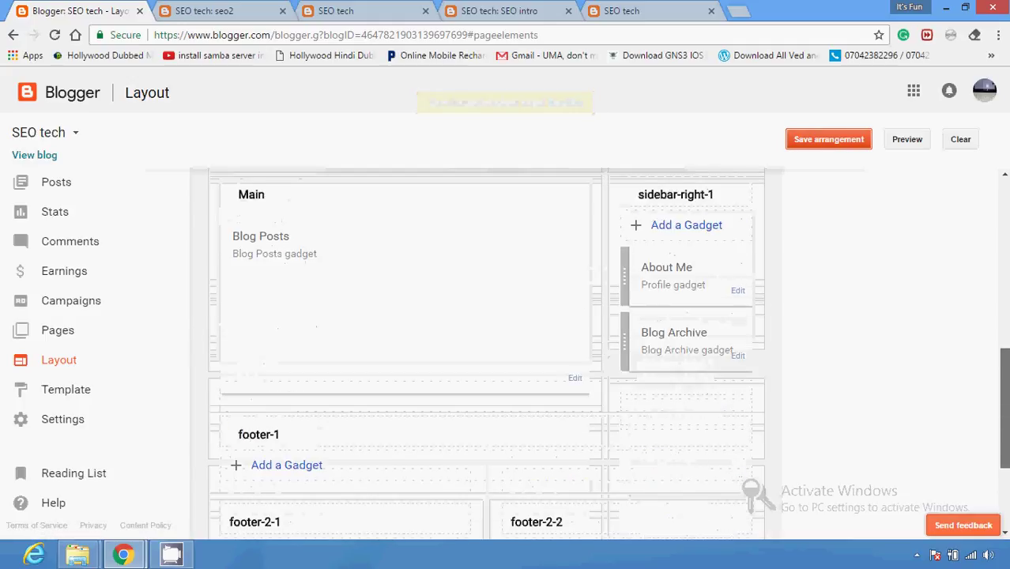
pyautogui.scroll(-2, 486, 355)
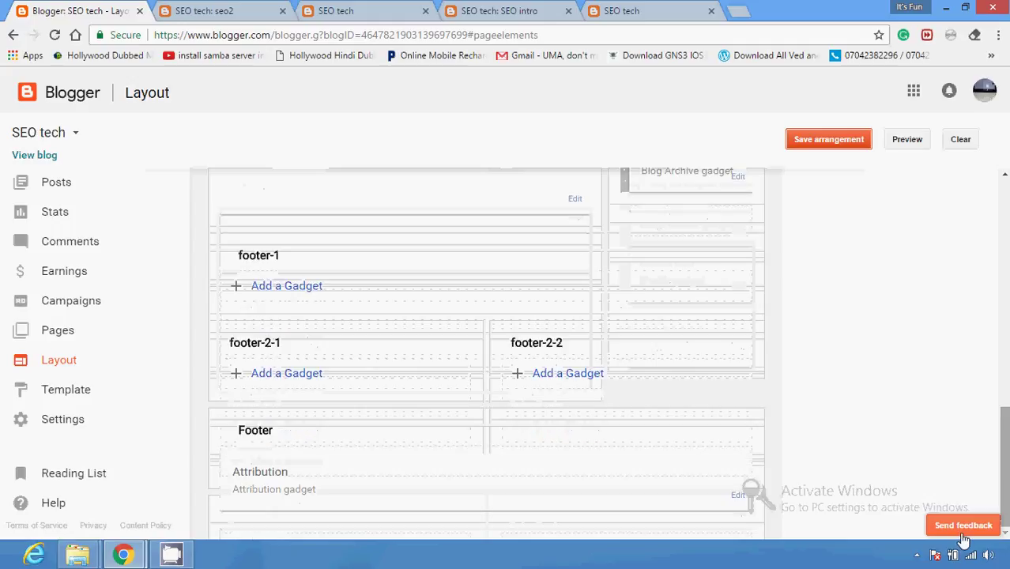
pyautogui.click(917, 554)
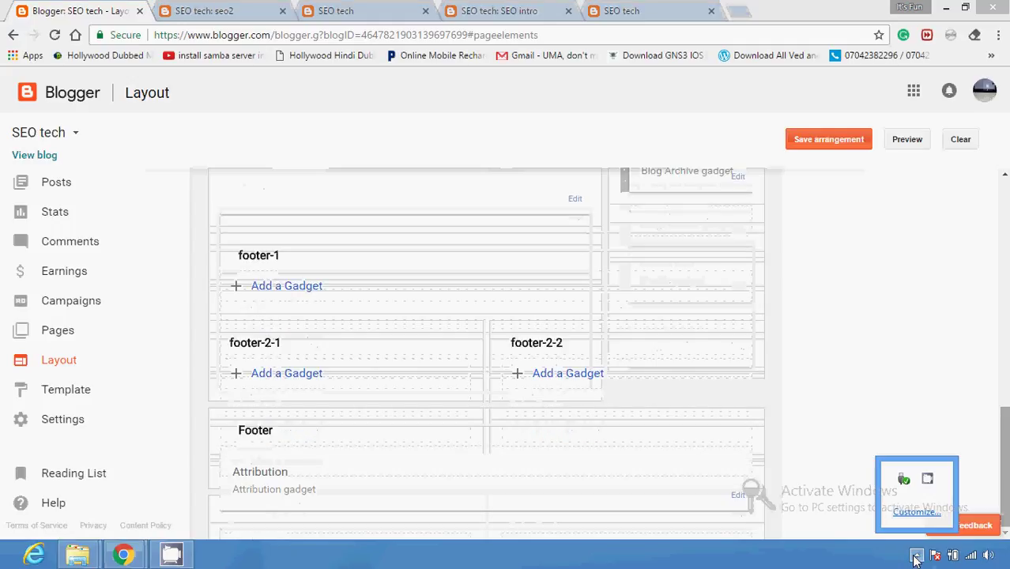
pyautogui.rightClick(928, 480)
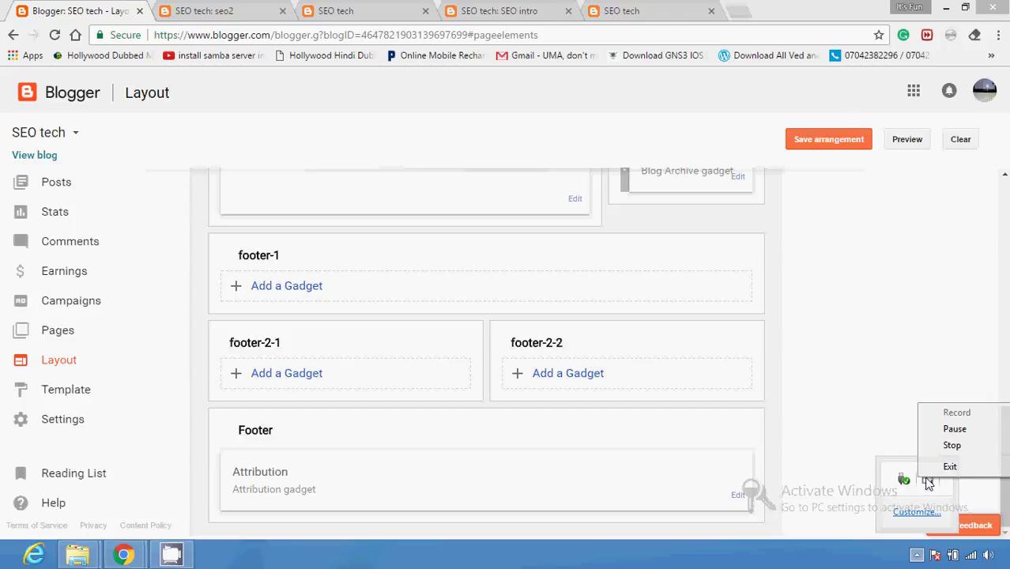
pyautogui.press('Down')
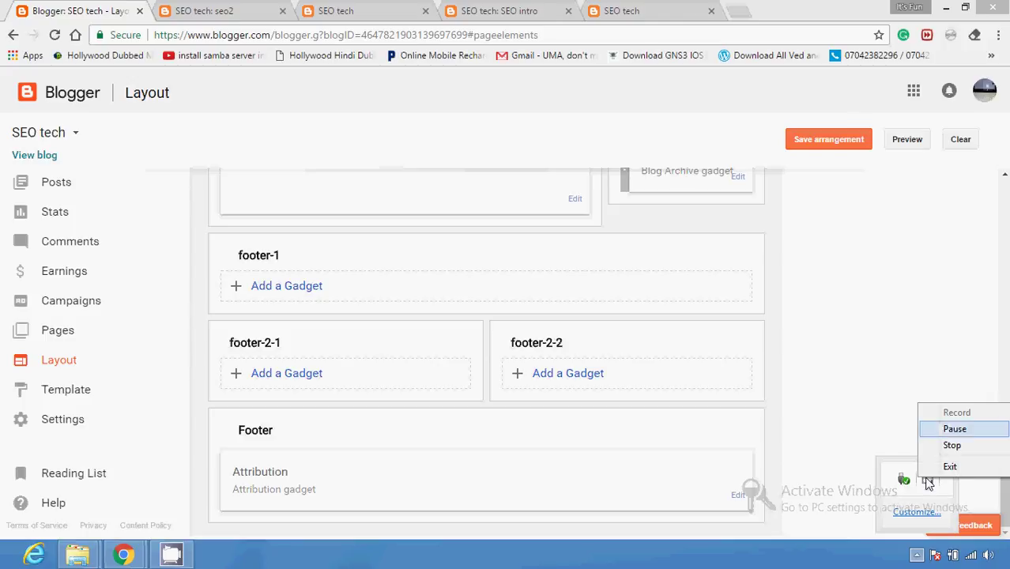